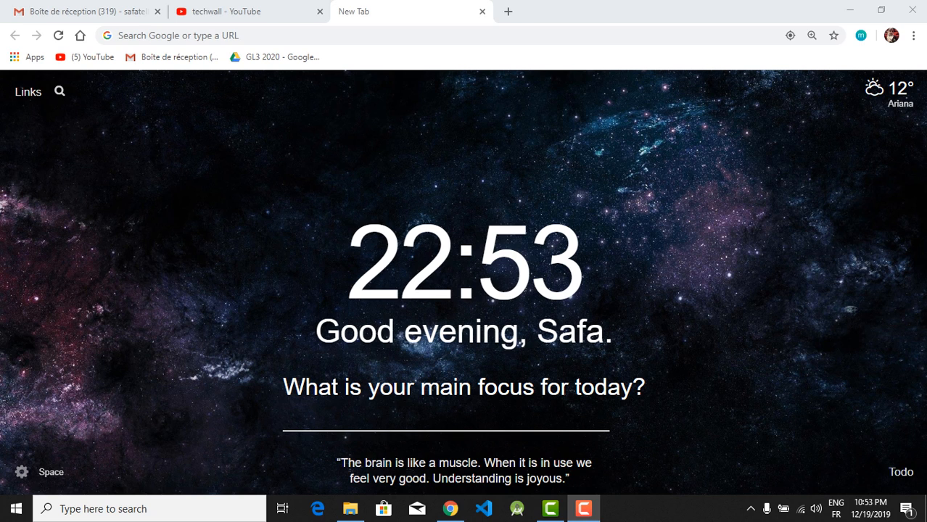
Close the open File Explorer window and return to the Chrome browser
{"action": "left_click", "coordinate": [850, 10]}
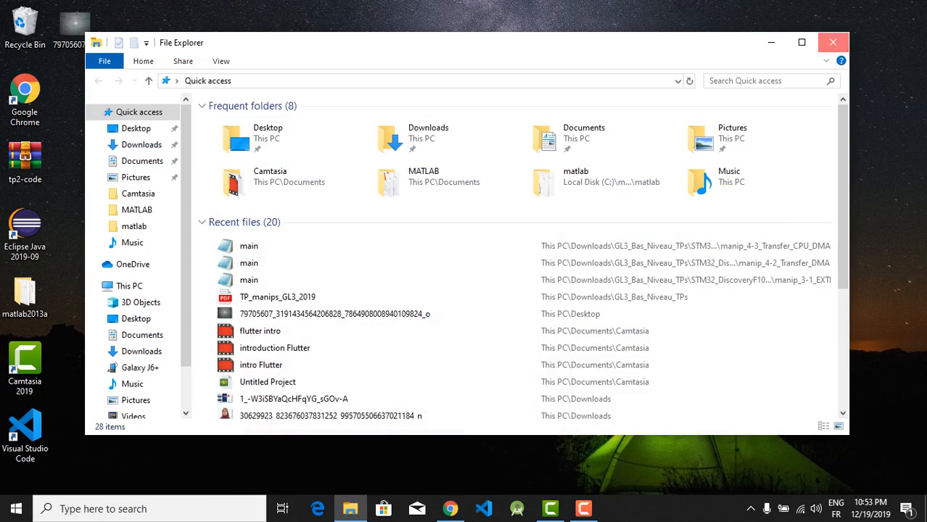
{"action": "left_click", "coordinate": [833, 42]}
{"action": "left_click", "coordinate": [450, 508]}
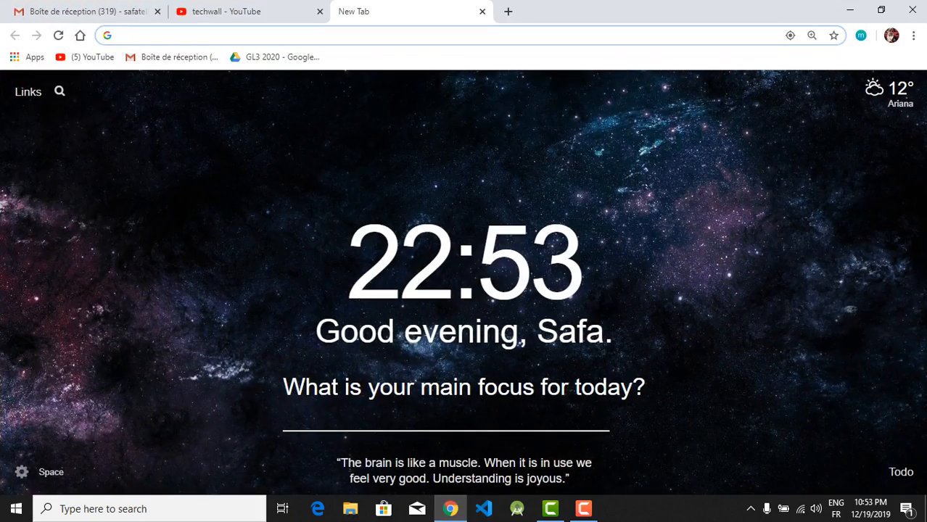
Search the web for "flutter install" and open the Install page on flutter.dev
{"action": "type", "text": "flutter install"}
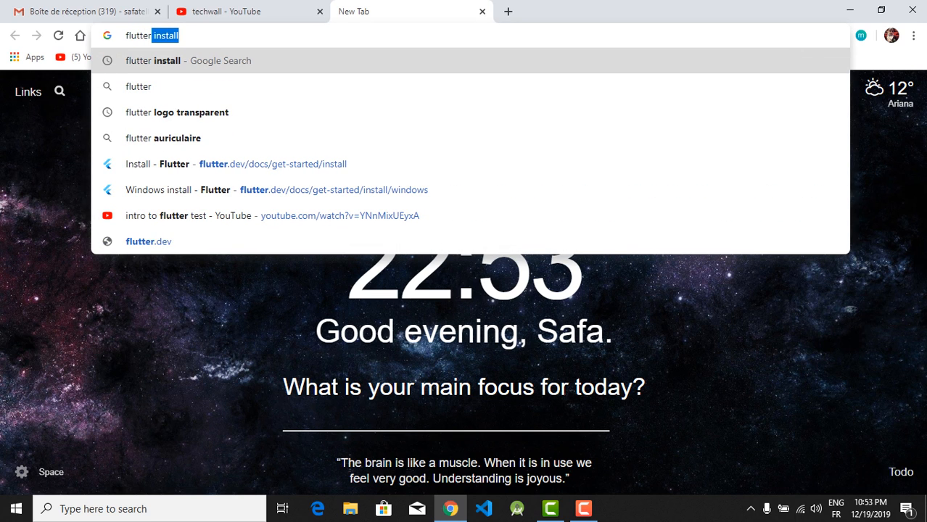
{"action": "key", "text": "Return"}
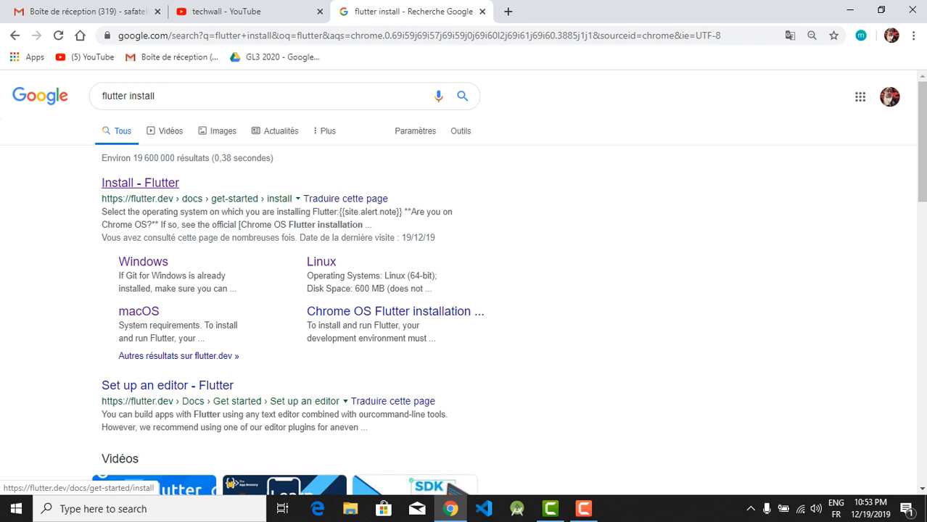
{"action": "left_click", "coordinate": [140, 182]}
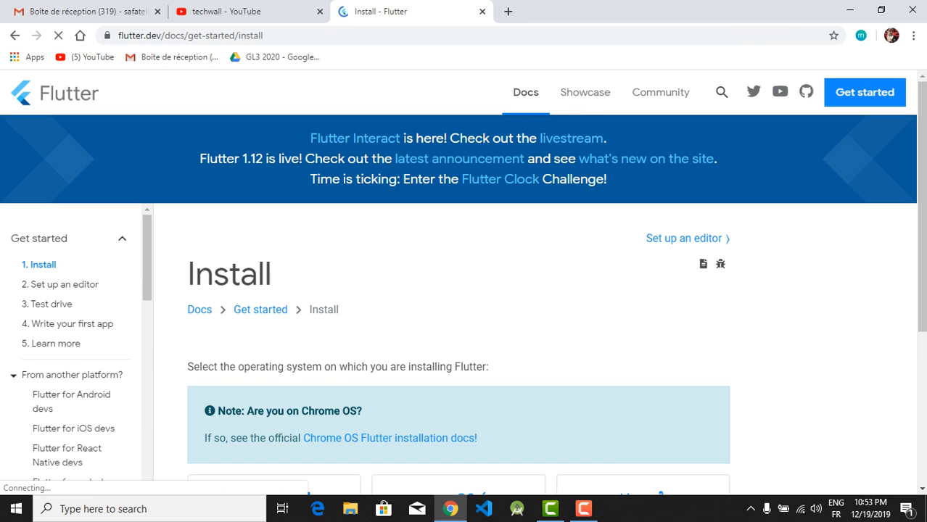
Open the Windows installation instructions from the Flutter Install page
{"action": "scroll", "coordinate": [463, 304], "scroll_direction": "down", "scroll_amount": 1}
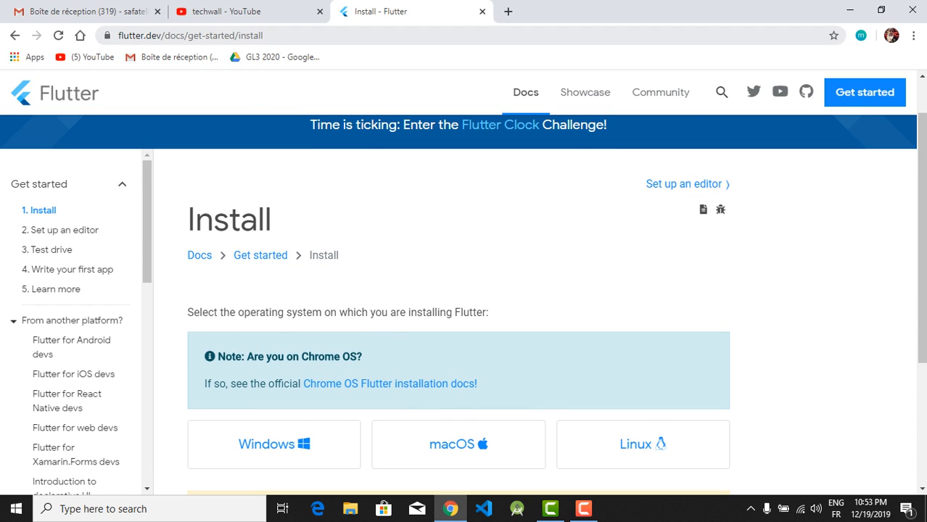
{"action": "key", "text": "ctrl+l"}
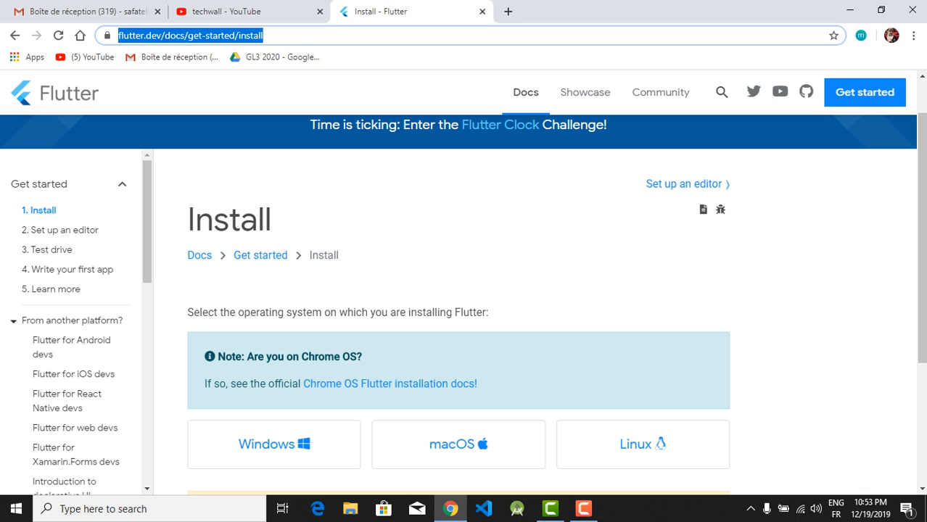
{"action": "key", "text": "Escape"}
{"action": "scroll", "coordinate": [463, 305], "scroll_direction": "down", "scroll_amount": 1}
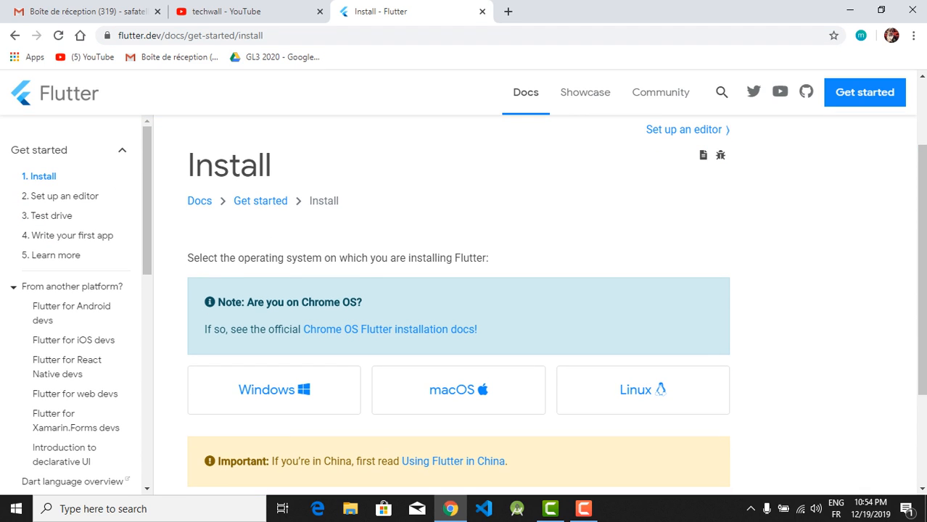
{"action": "scroll", "coordinate": [459, 283], "scroll_direction": "down", "scroll_amount": 2}
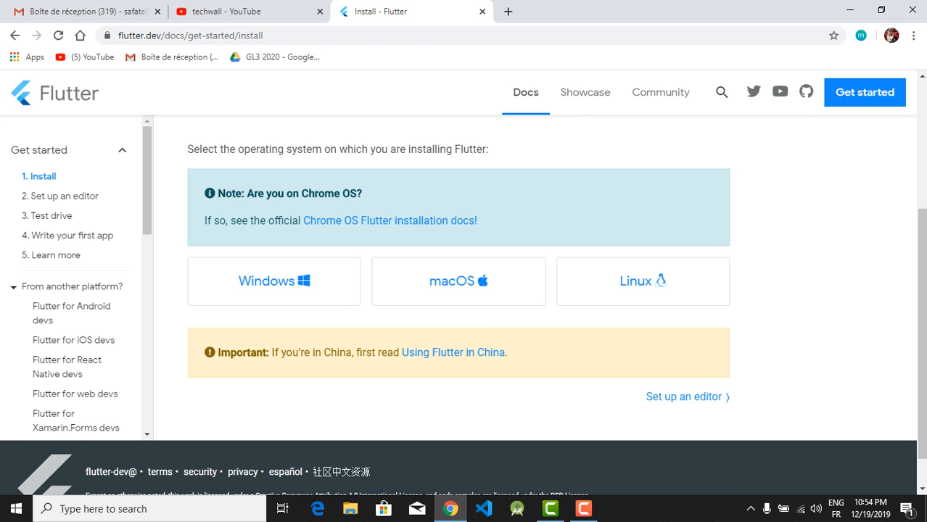
{"action": "left_click", "coordinate": [274, 282]}
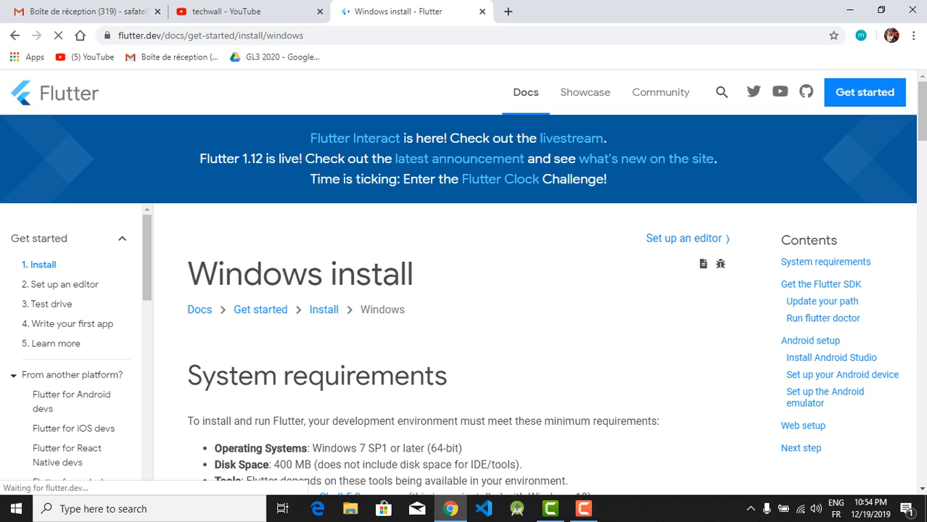
Examine the Flutter system requirements for Windows, including operating system, disk space and tools
{"action": "scroll", "coordinate": [465, 312], "scroll_direction": "down", "scroll_amount": 3}
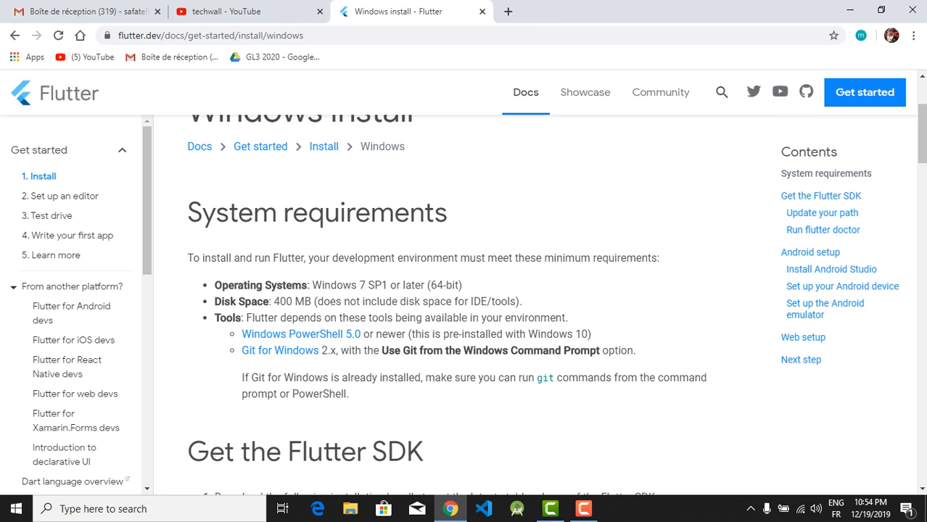
{"action": "scroll", "coordinate": [464, 304], "scroll_direction": "down", "scroll_amount": 1}
{"action": "scroll", "coordinate": [464, 304], "scroll_direction": "down", "scroll_amount": 1}
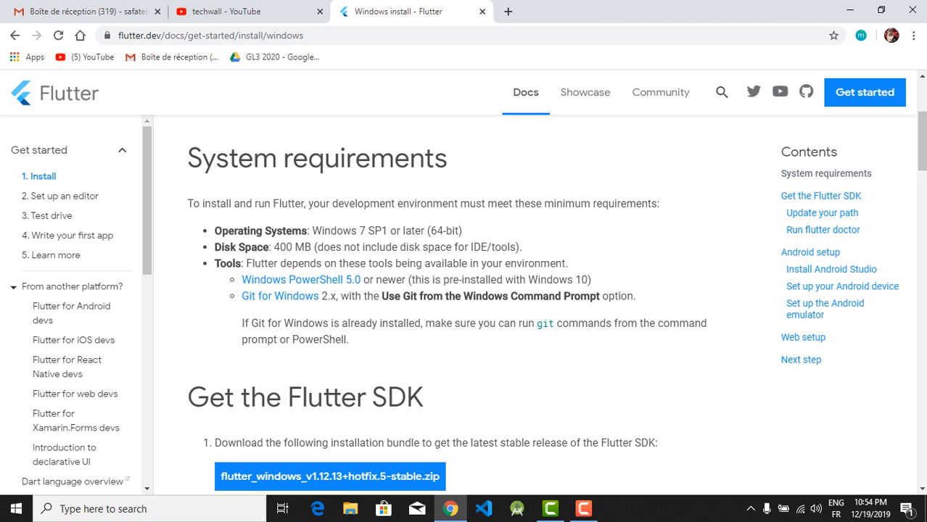
{"action": "left_click_drag", "start_coordinate": [215, 231], "coordinate": [462, 231]}
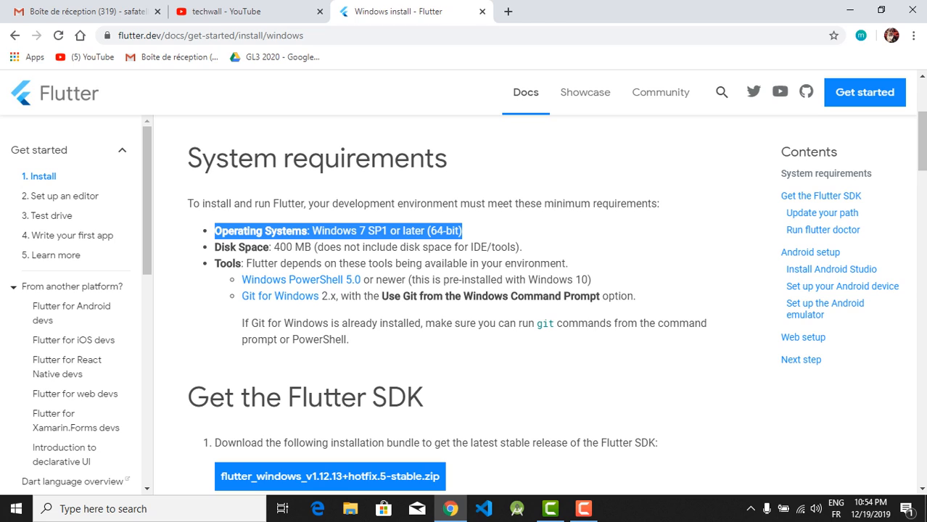
{"action": "double_click", "coordinate": [452, 231]}
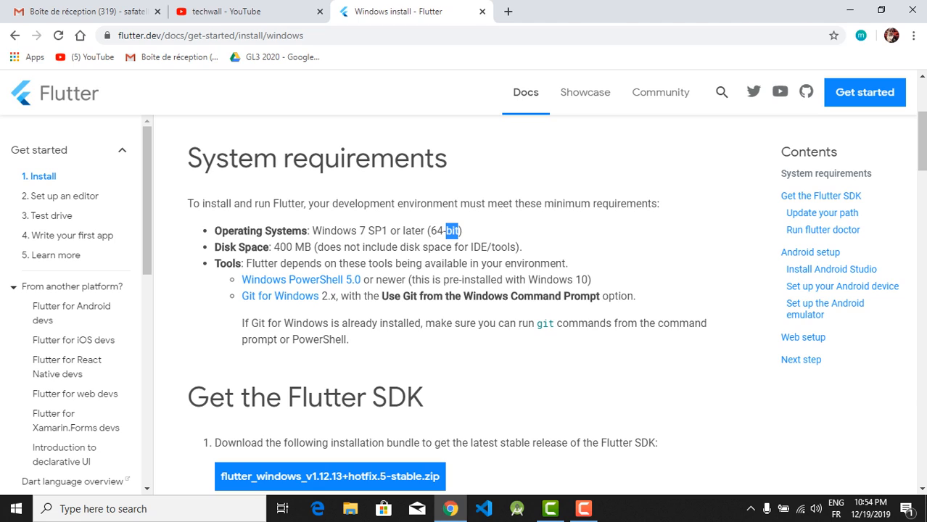
{"action": "double_click", "coordinate": [284, 247]}
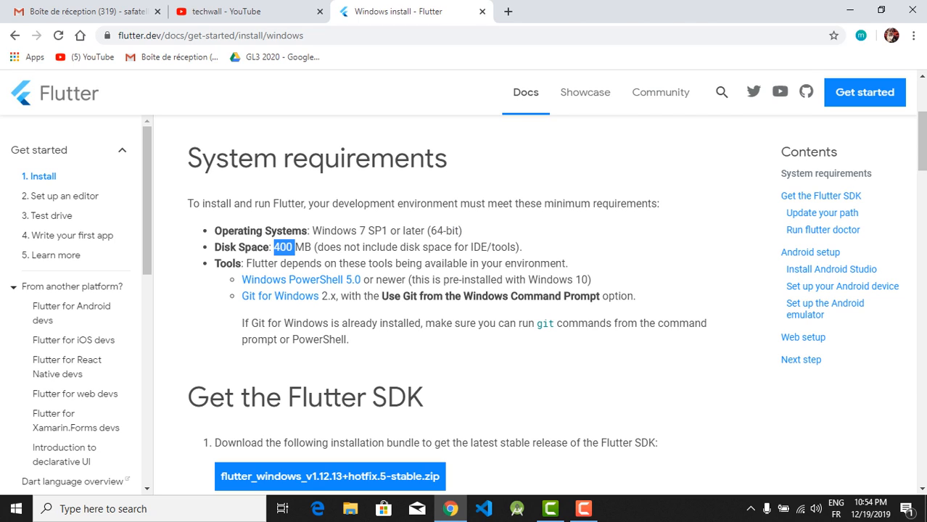
{"action": "double_click", "coordinate": [439, 247]}
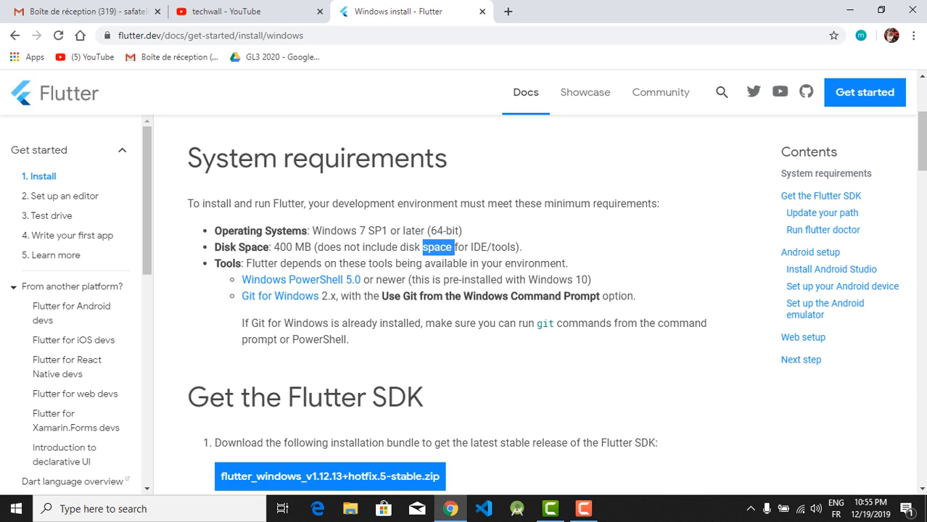
{"action": "left_click", "coordinate": [439, 248]}
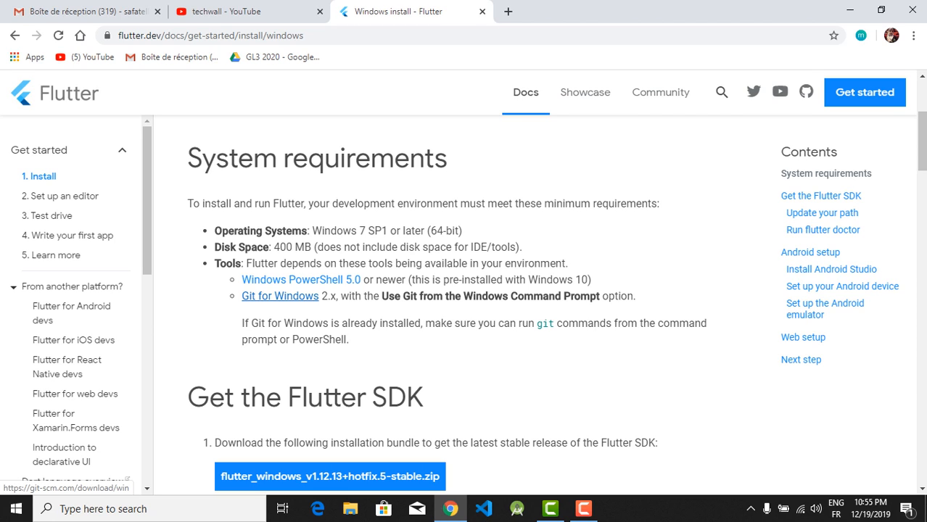
Open the Git for Windows download page in a new tab
{"action": "right_click", "coordinate": [256, 298]}
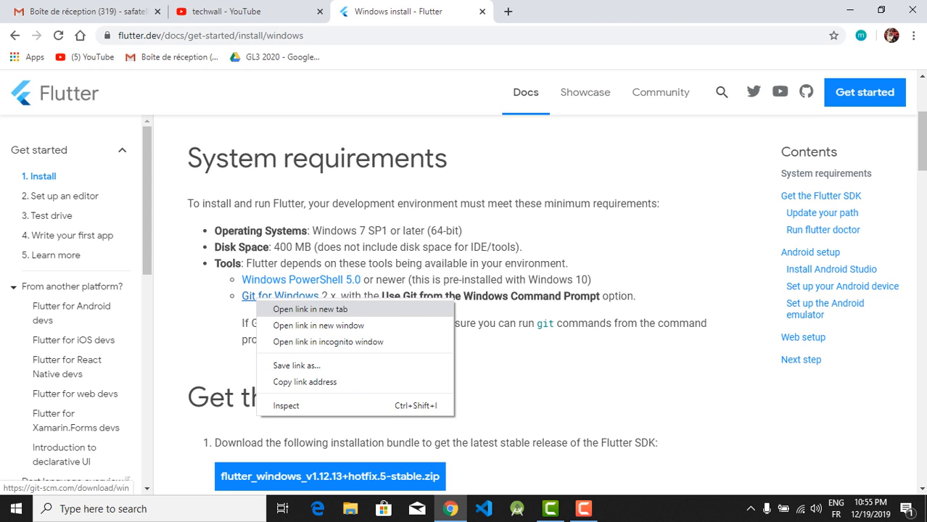
{"action": "left_click", "coordinate": [305, 309]}
{"action": "left_click", "coordinate": [566, 11]}
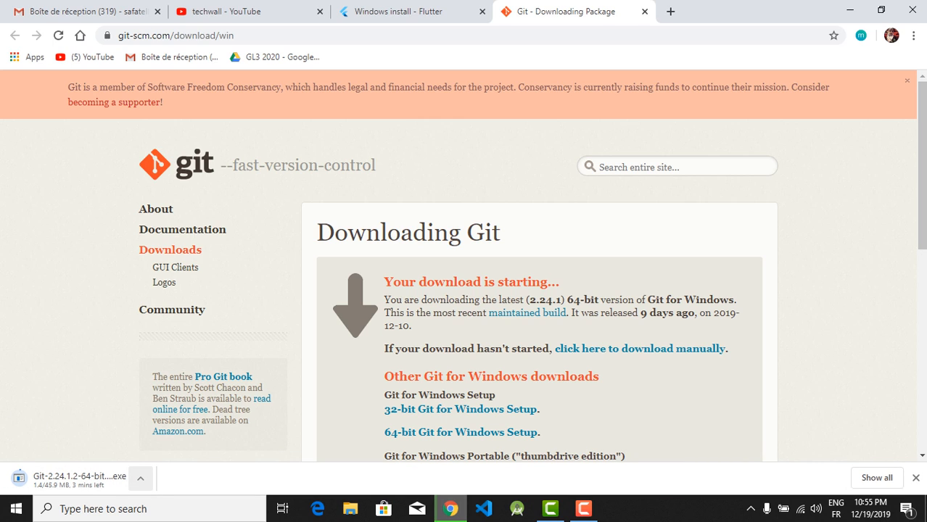
Cancel the Git installer download and close the Git download page
{"action": "left_click", "coordinate": [140, 478]}
{"action": "left_click", "coordinate": [162, 456]}
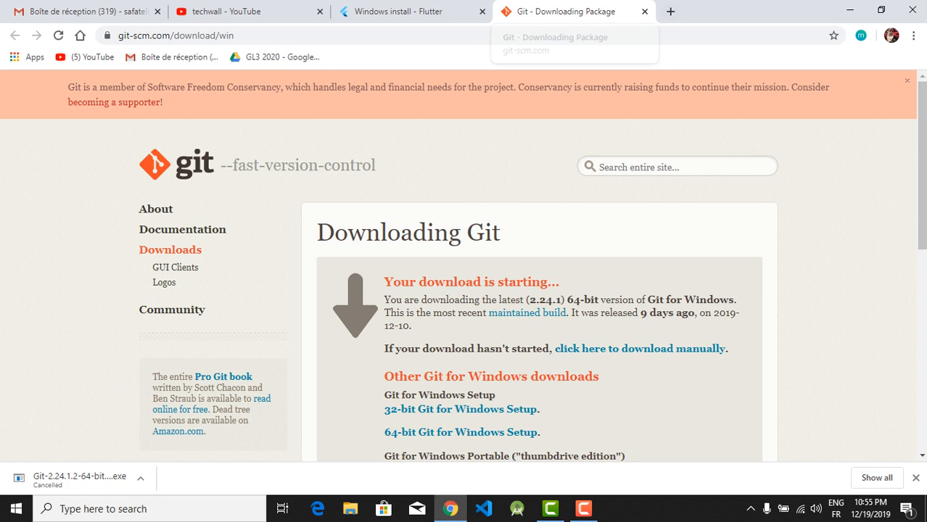
{"action": "left_click", "coordinate": [645, 11]}
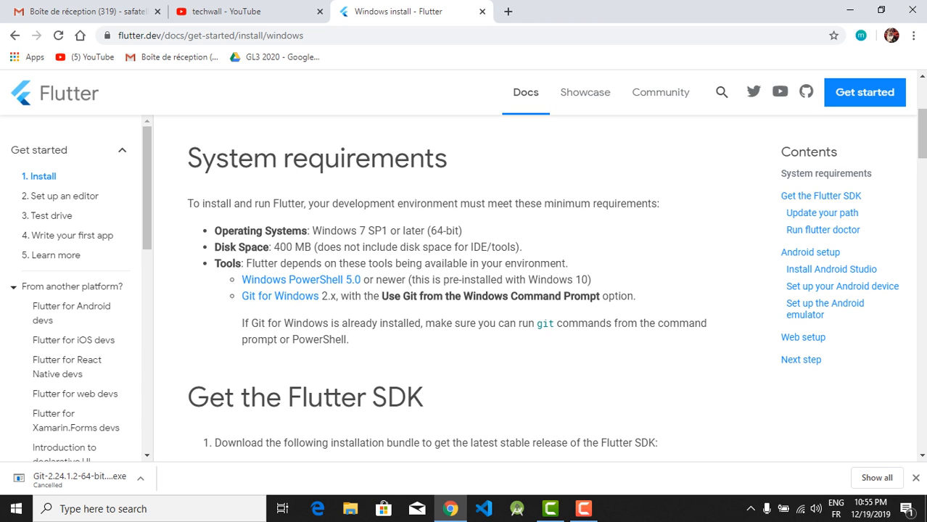
Start downloading the flutter_windows_v1.12.13+hotfix.5-stable.zip SDK bundle and cancel the download
{"action": "scroll", "coordinate": [464, 290], "scroll_direction": "down", "scroll_amount": 2}
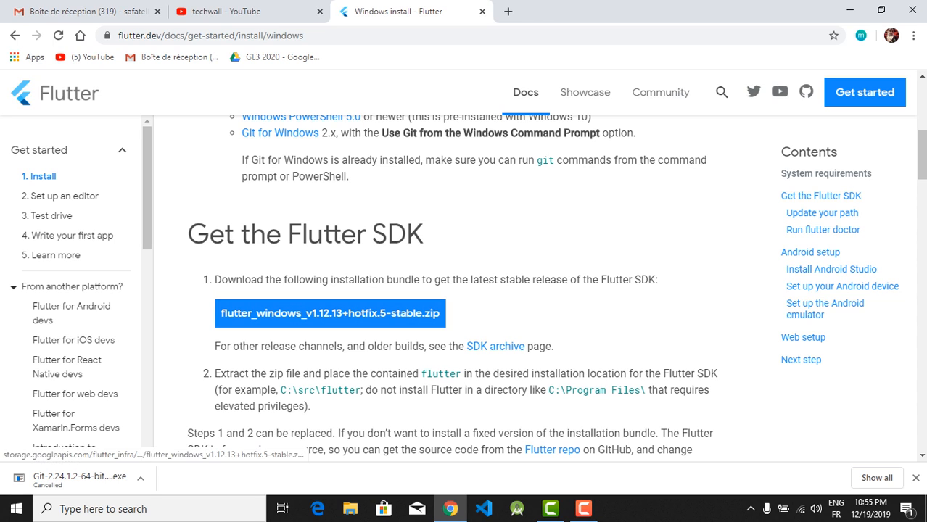
{"action": "left_click", "coordinate": [330, 313]}
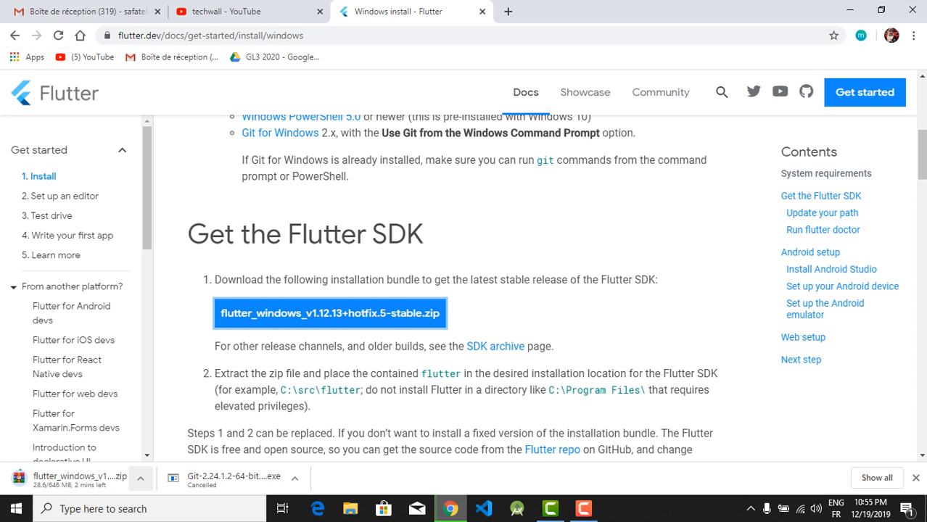
{"action": "left_click", "coordinate": [140, 478]}
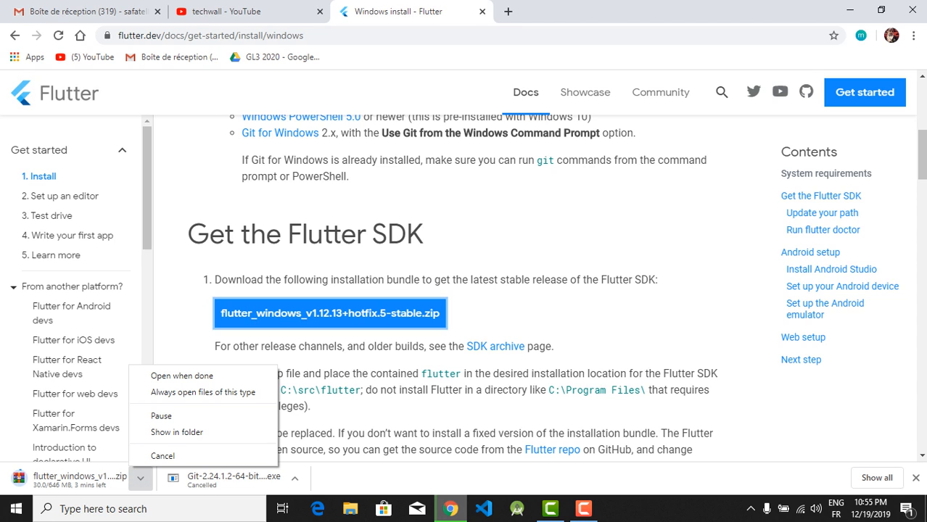
{"action": "left_click", "coordinate": [163, 456]}
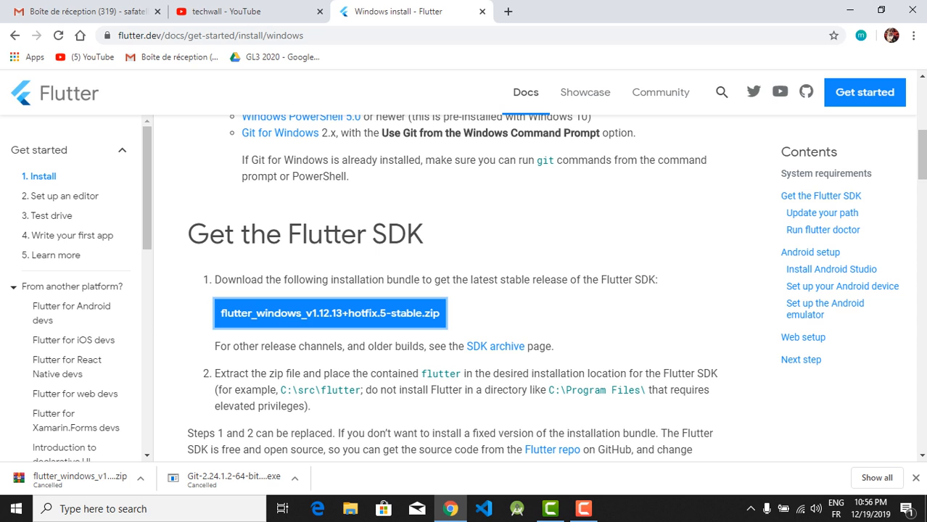
Switch to File Explorer and select the flutter_windows_v1.12.13+hotfix.5-stable archive in the Downloads folder
{"action": "left_click", "coordinate": [351, 509]}
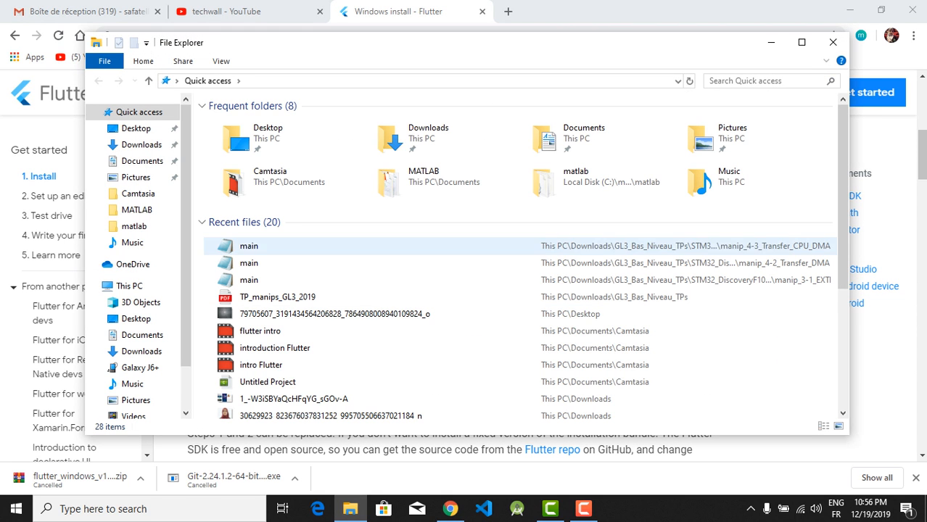
{"action": "left_click", "coordinate": [142, 145]}
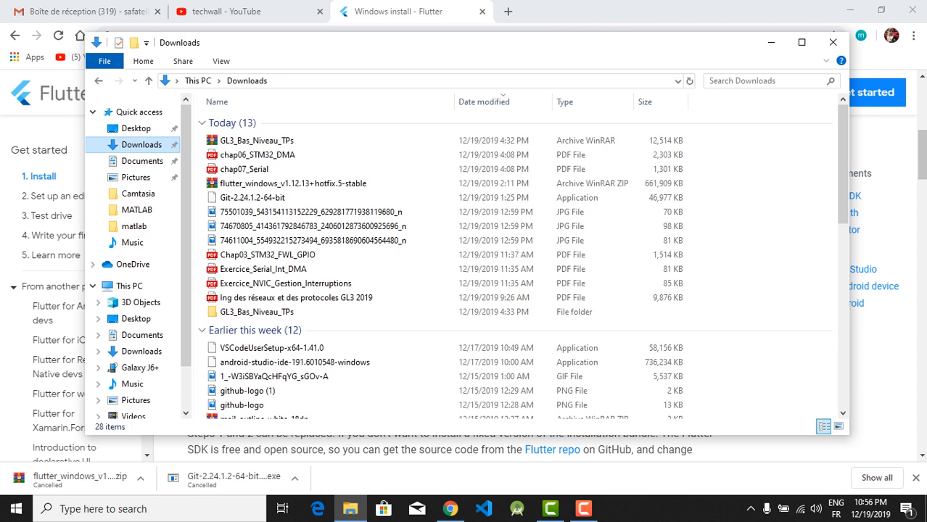
{"action": "left_click", "coordinate": [320, 184]}
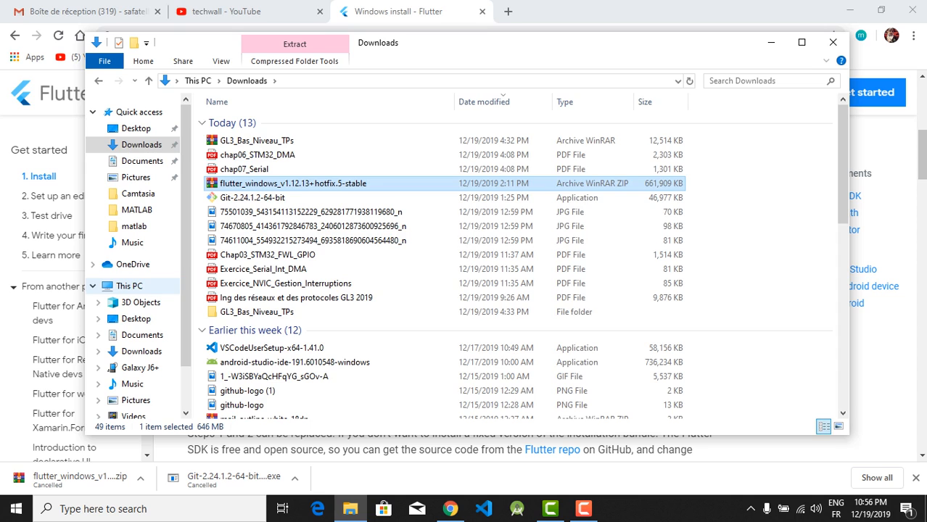
Open the extracted flutter folder inside sdkflutter on Local Disk (C:)
{"action": "left_click", "coordinate": [129, 286]}
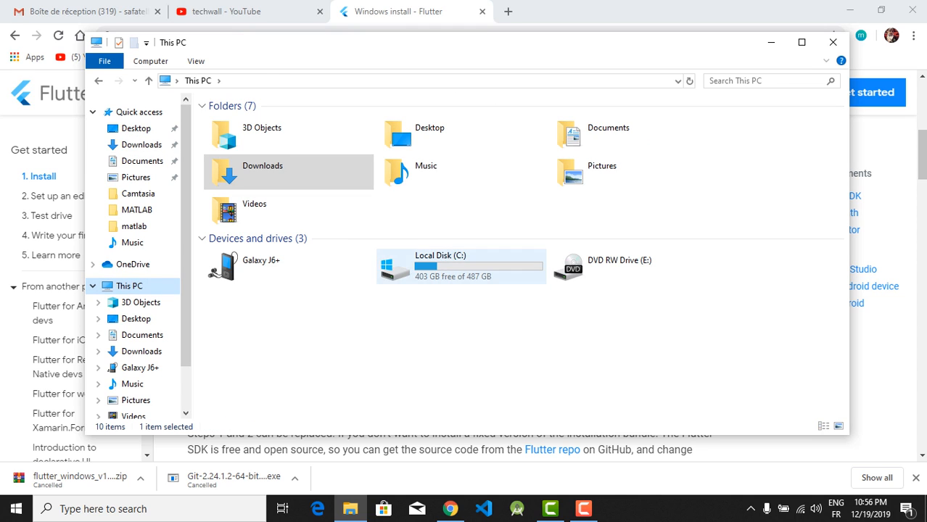
{"action": "double_click", "coordinate": [436, 265]}
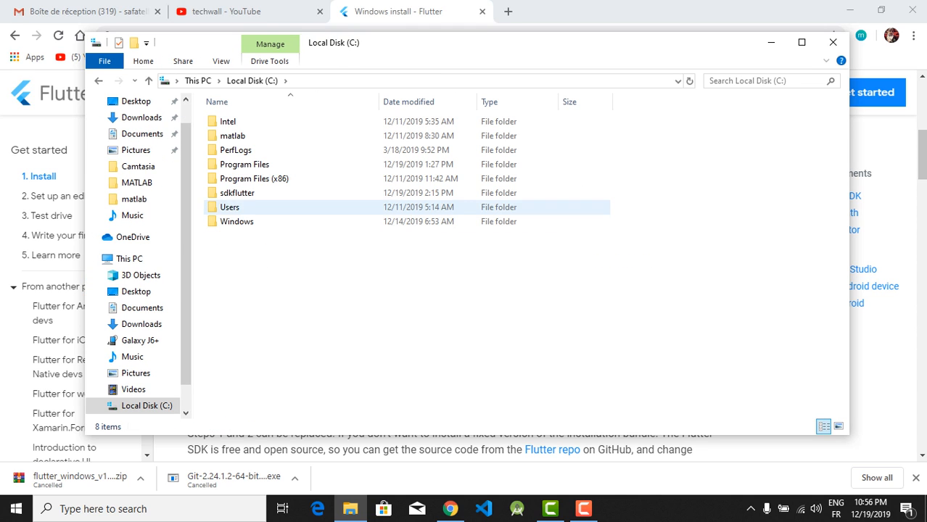
{"action": "double_click", "coordinate": [240, 193]}
{"action": "double_click", "coordinate": [230, 121]}
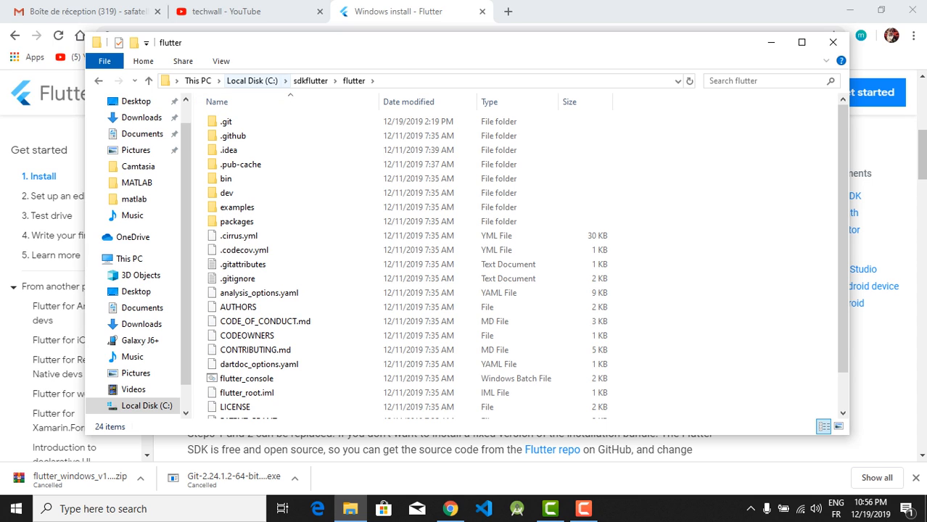
View the Program Files folder on Local Disk (C:) and return to the drive's root
{"action": "left_click", "coordinate": [252, 80]}
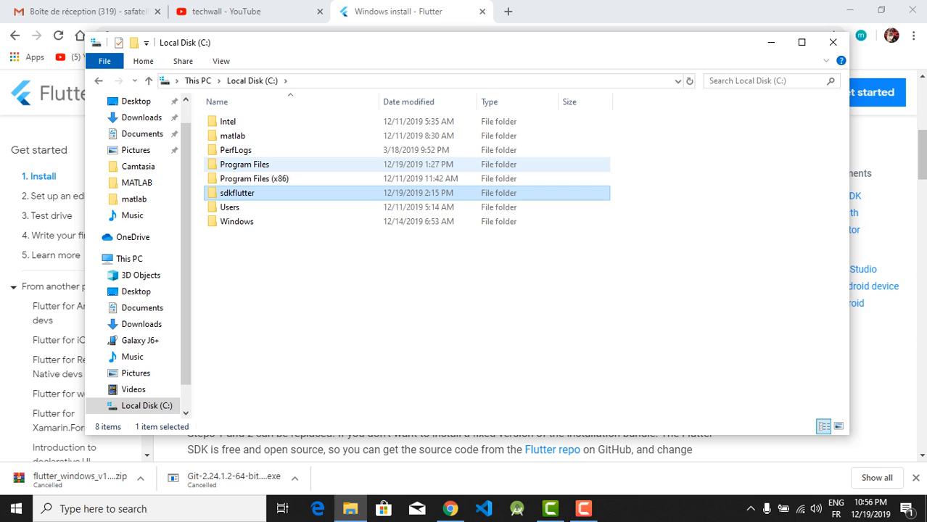
{"action": "double_click", "coordinate": [244, 164]}
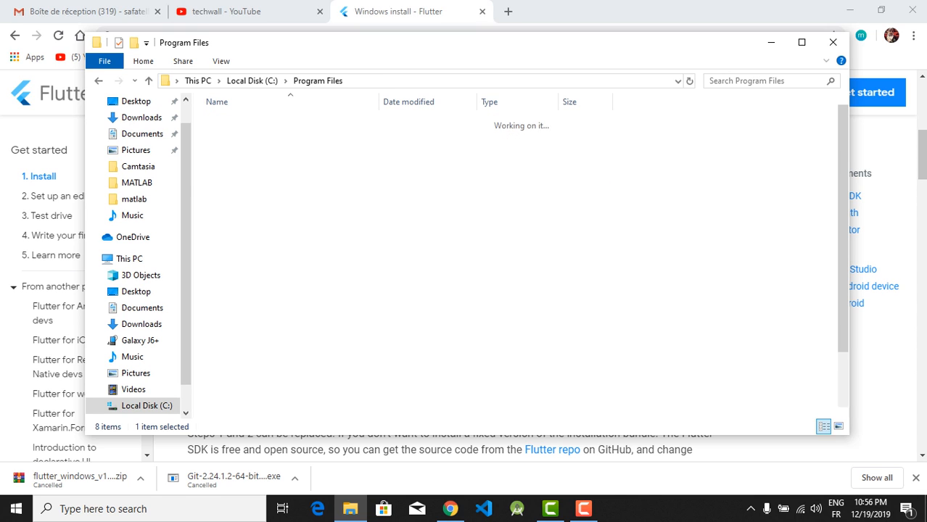
{"action": "left_click", "coordinate": [99, 80]}
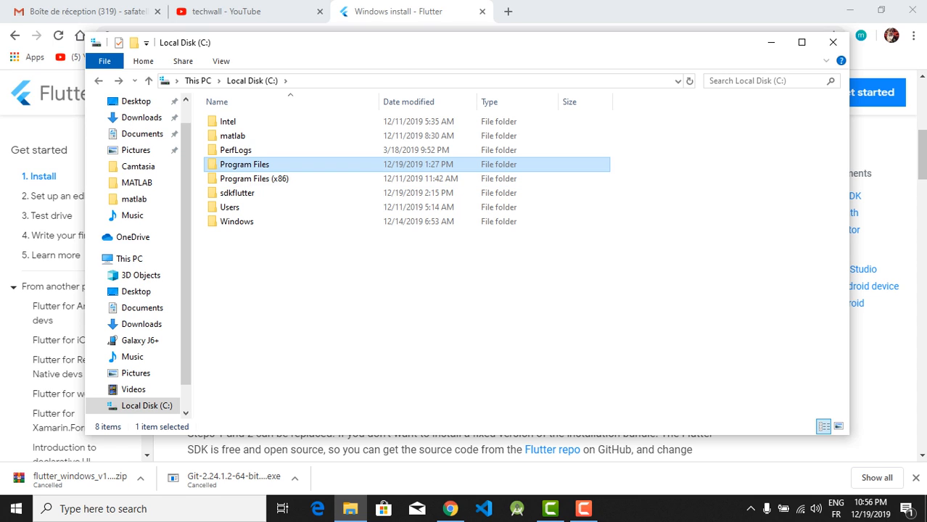
{"action": "left_click", "coordinate": [406, 304]}
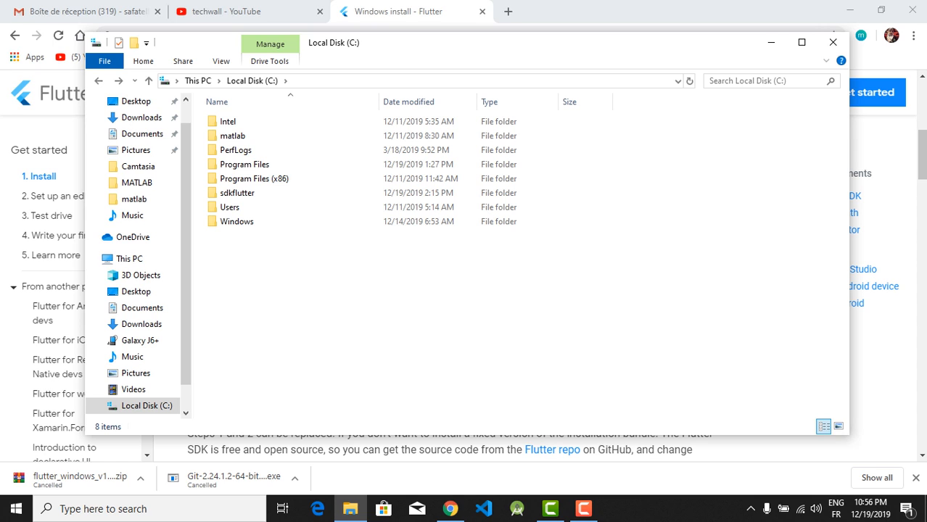
Launch the flutter_console batch file from the flutter folder inside sdkflutter on Local Disk (C:)
{"action": "key", "text": "Return"}
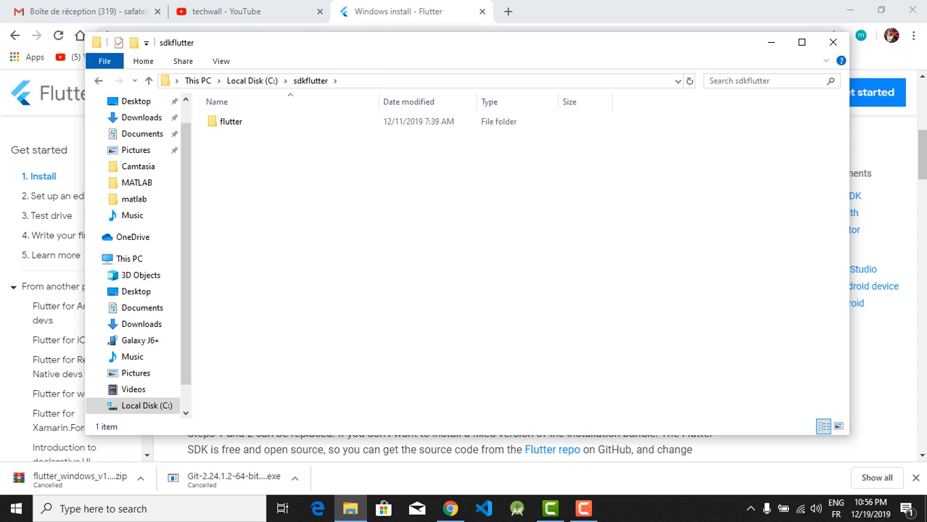
{"action": "key", "text": "Return"}
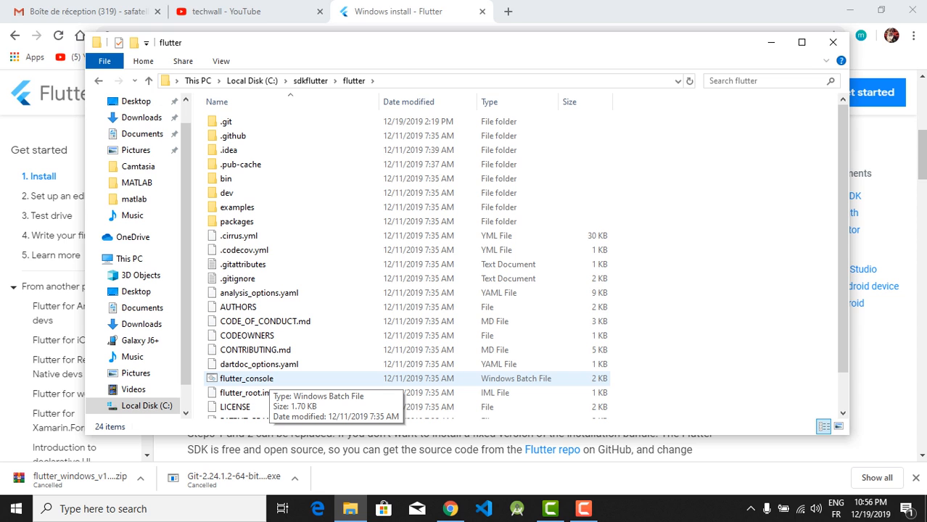
{"action": "double_click", "coordinate": [261, 379]}
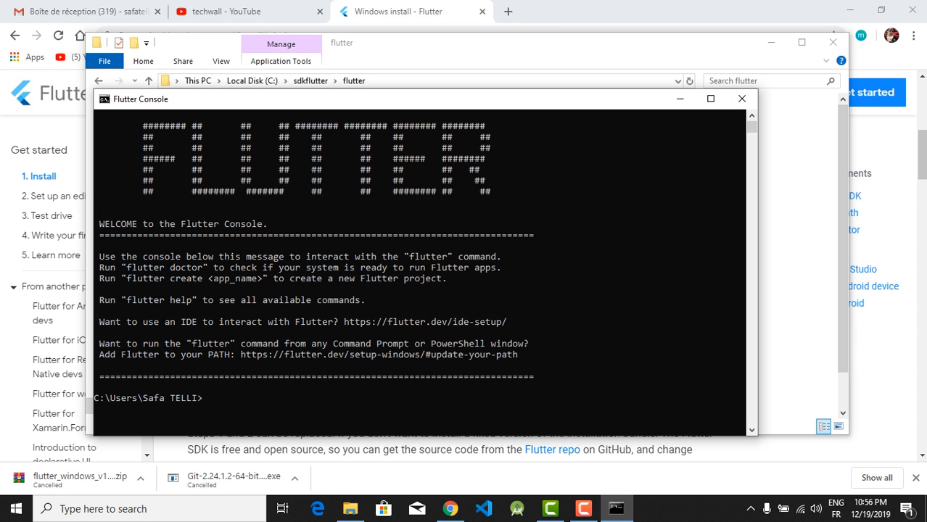
Run flutter --version in the Flutter Console to check the installed version
{"action": "left_click", "coordinate": [221, 398]}
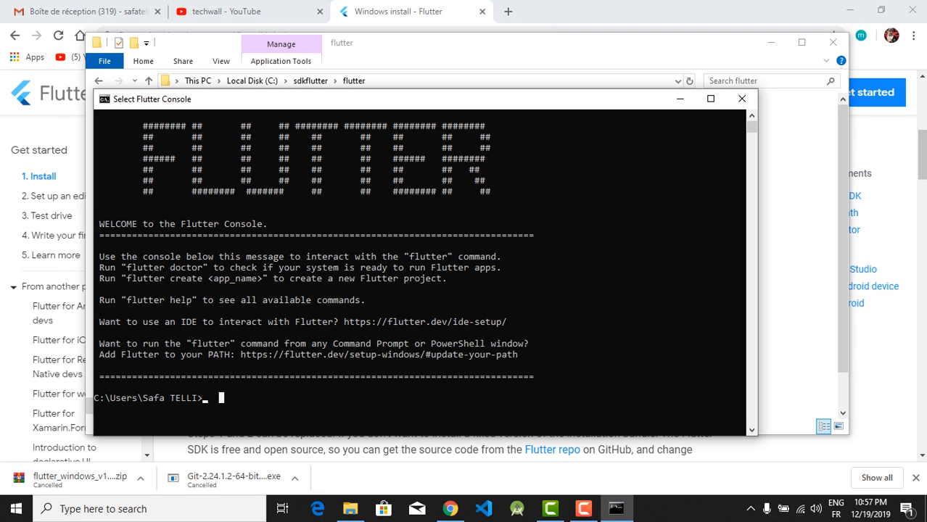
{"action": "key", "text": "Escape"}
{"action": "type", "text": "f"}
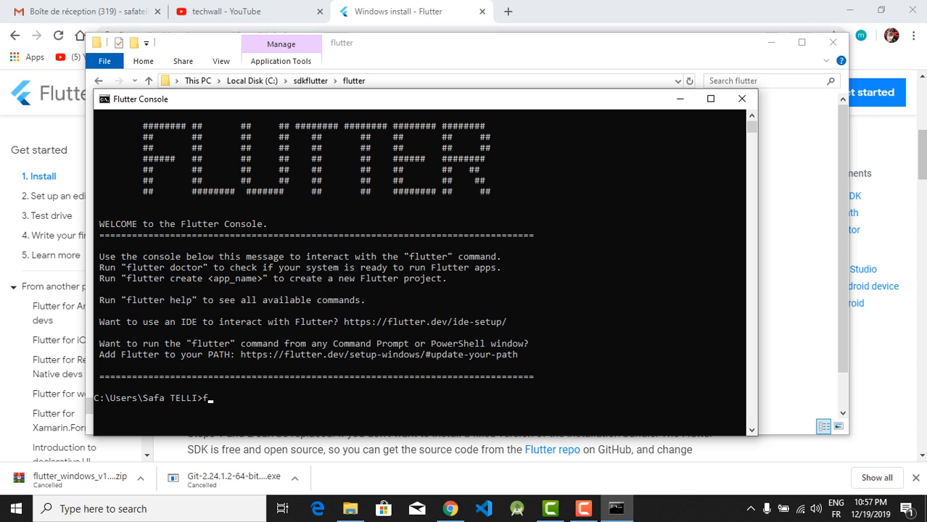
{"action": "type", "text": "lutter --version"}
{"action": "key", "text": "Return"}
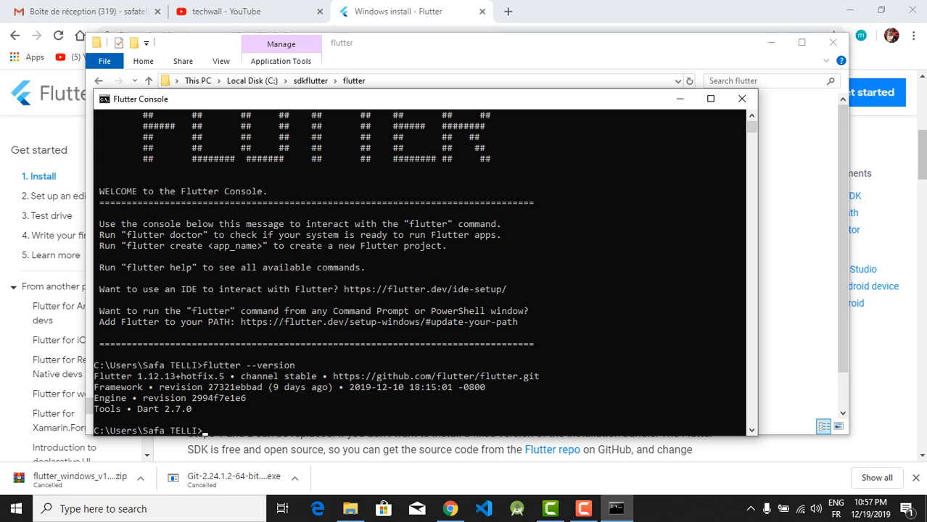
Examine the Dart version in the command output and close the Flutter Console
{"action": "left_click", "coordinate": [150, 409]}
{"action": "double_click", "coordinate": [150, 409]}
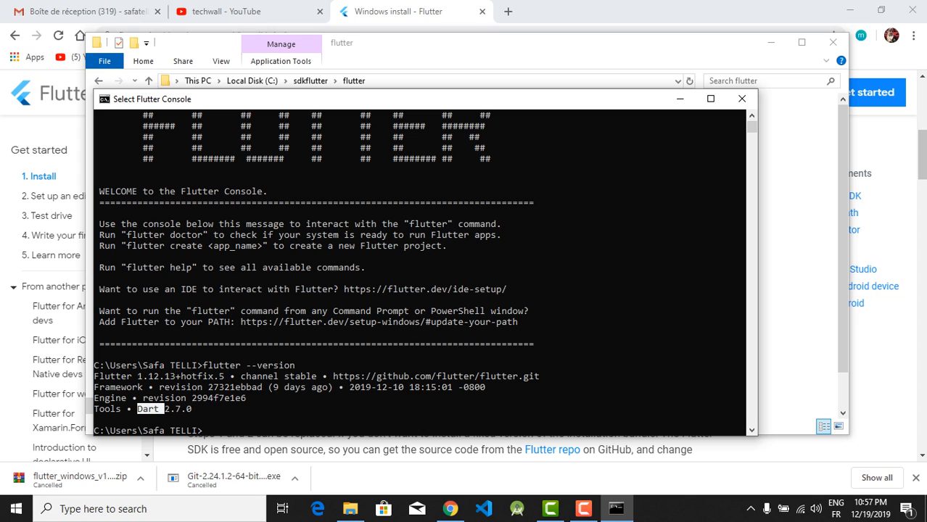
{"action": "left_click", "coordinate": [194, 409]}
{"action": "left_click", "coordinate": [209, 430]}
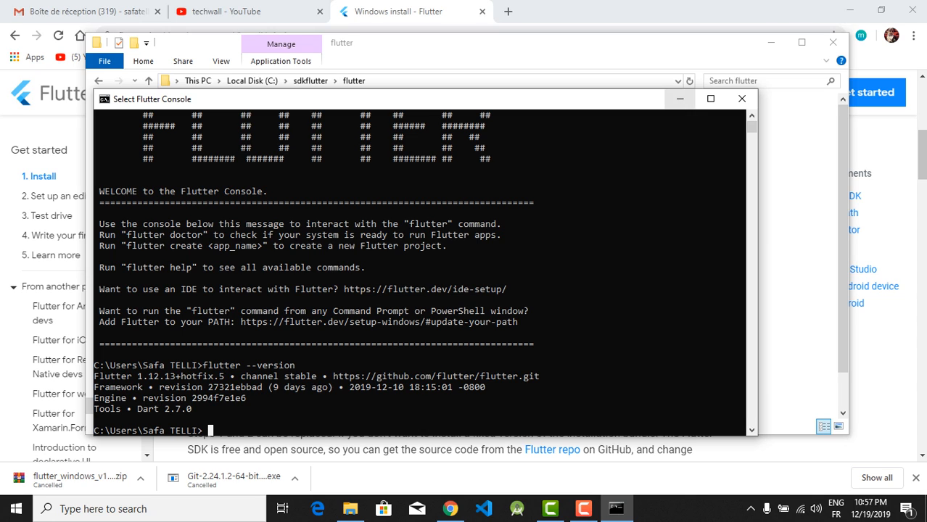
{"action": "left_click", "coordinate": [741, 99]}
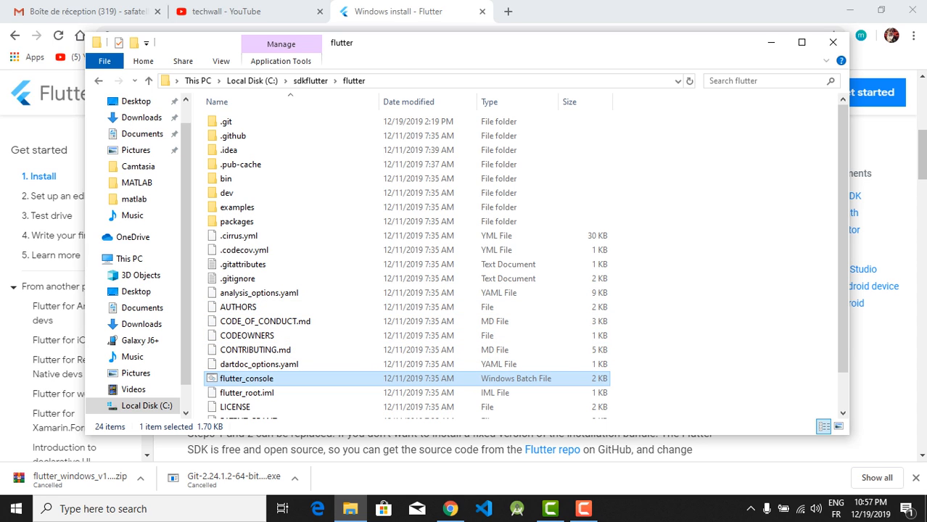
Show the full path of the flutter folder and minimize File Explorer
{"action": "left_click", "coordinate": [167, 81]}
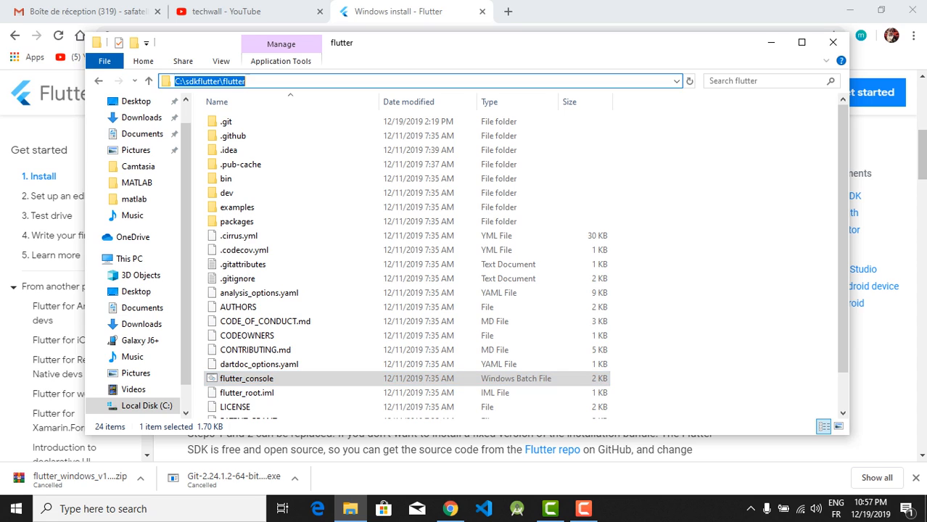
{"action": "left_click", "coordinate": [246, 81]}
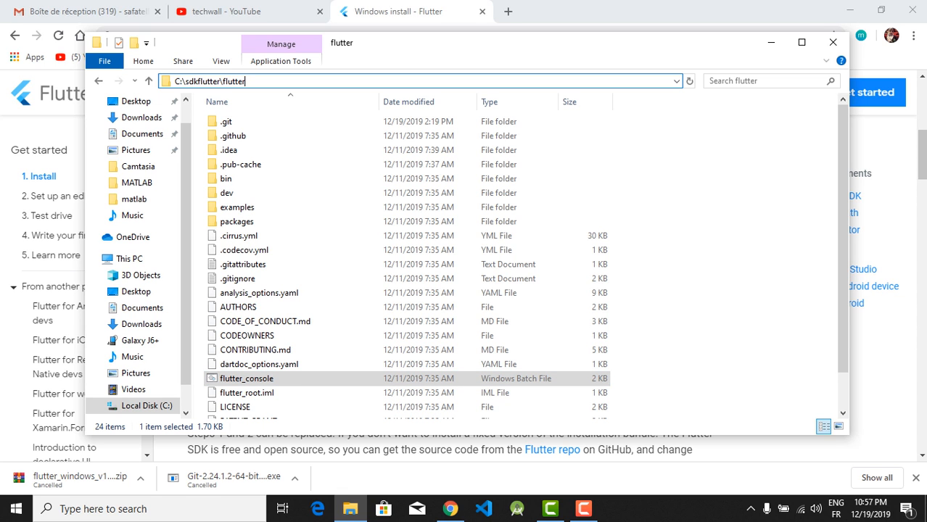
{"action": "left_click", "coordinate": [771, 42]}
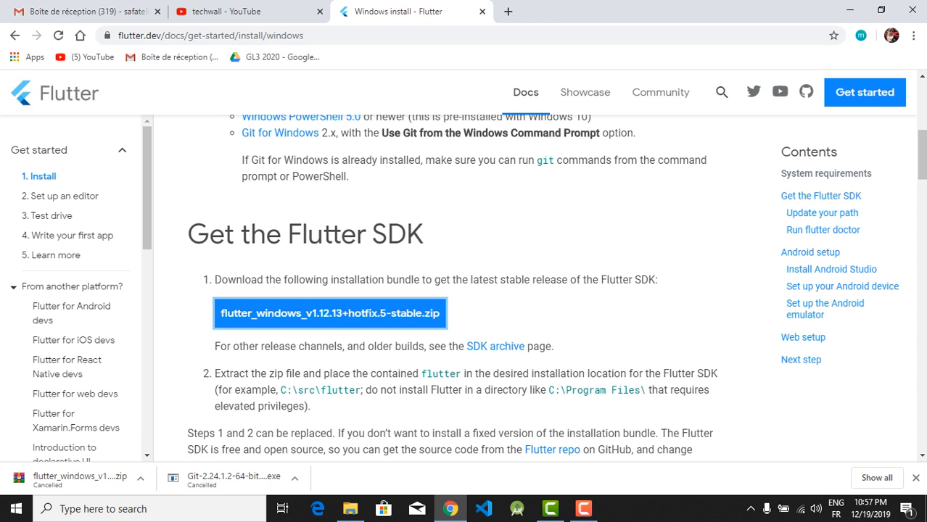
Search Windows for "env", open the system environment variables settings and display the Environment Variables list
{"action": "mouse_move", "coordinate": [350, 509]}
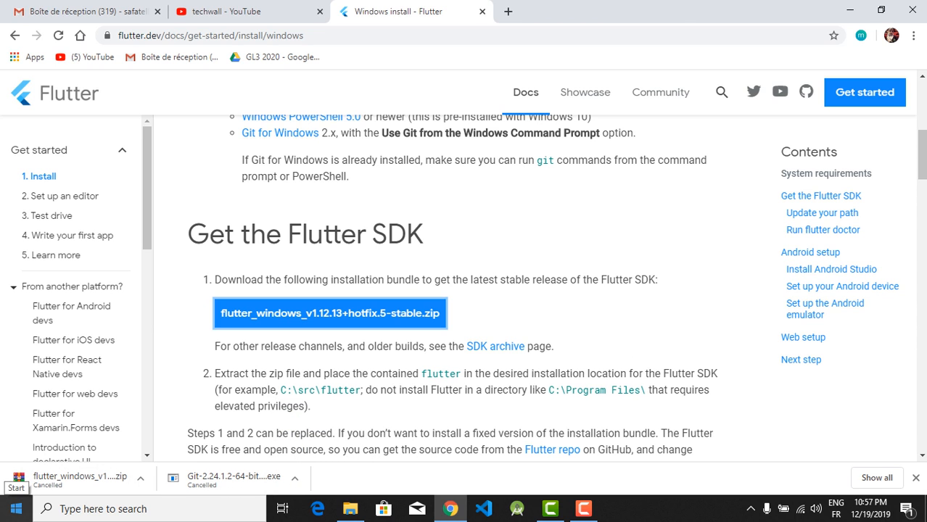
{"action": "left_click", "coordinate": [16, 508]}
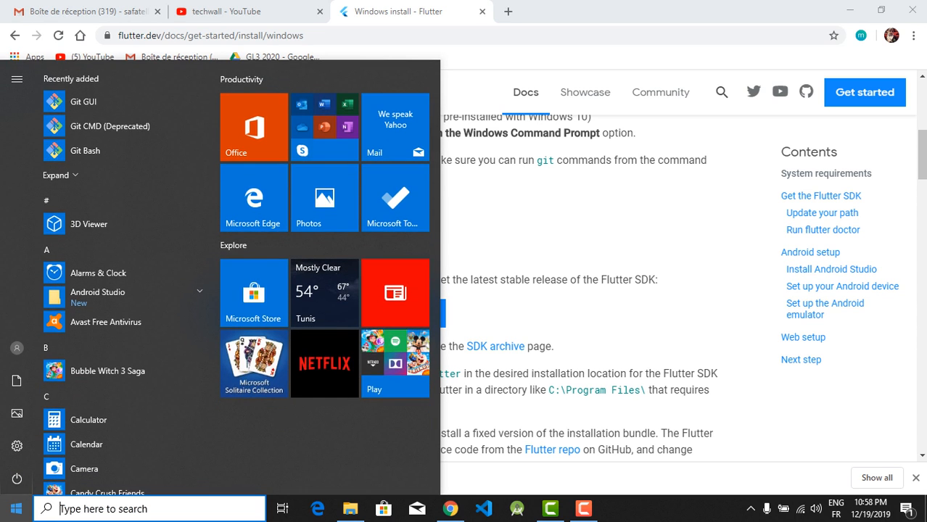
{"action": "type", "text": "en"}
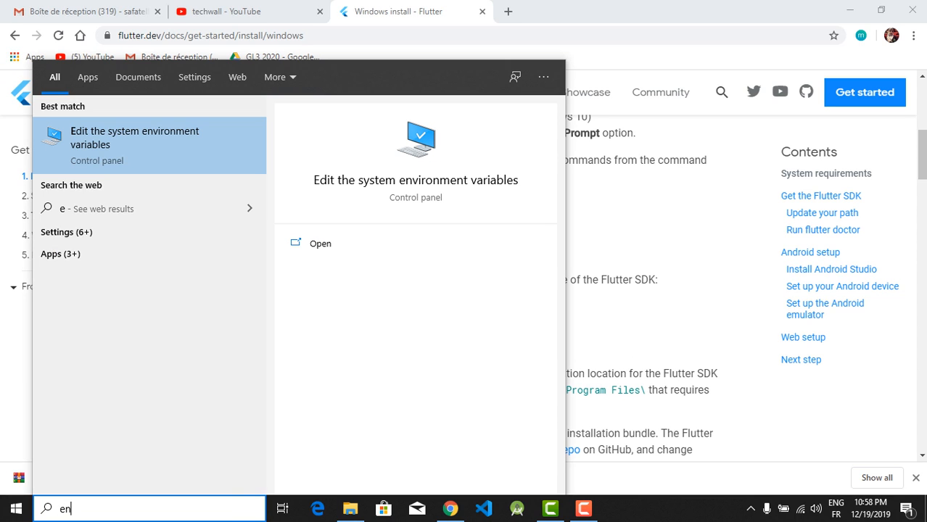
{"action": "type", "text": "v"}
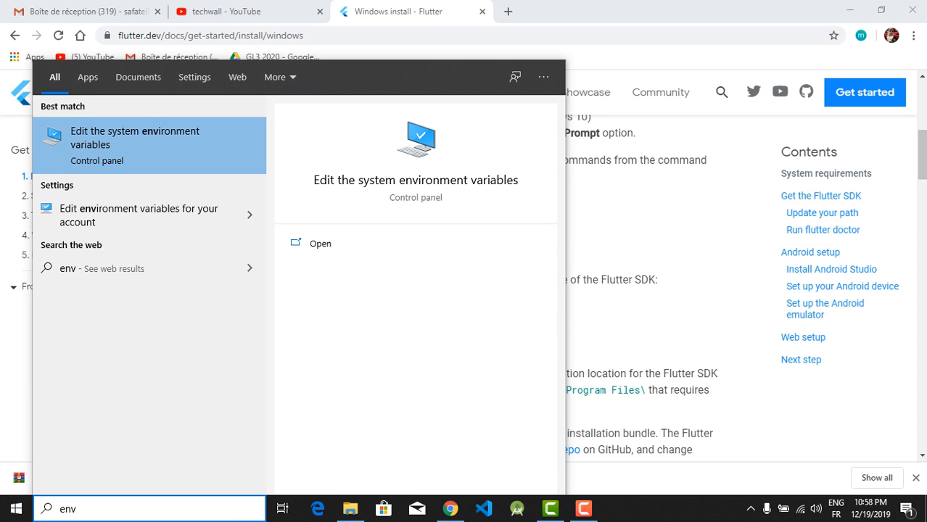
{"action": "key", "text": "Return"}
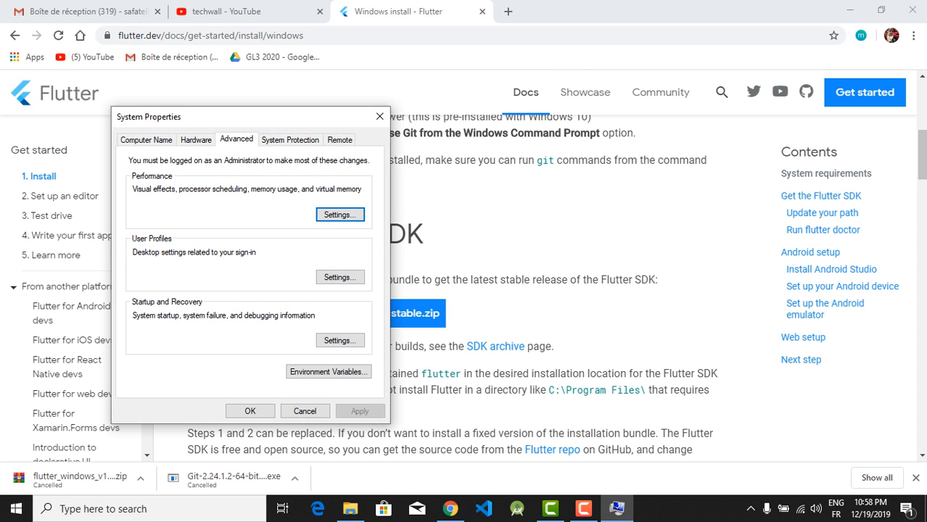
{"action": "left_click", "coordinate": [328, 372]}
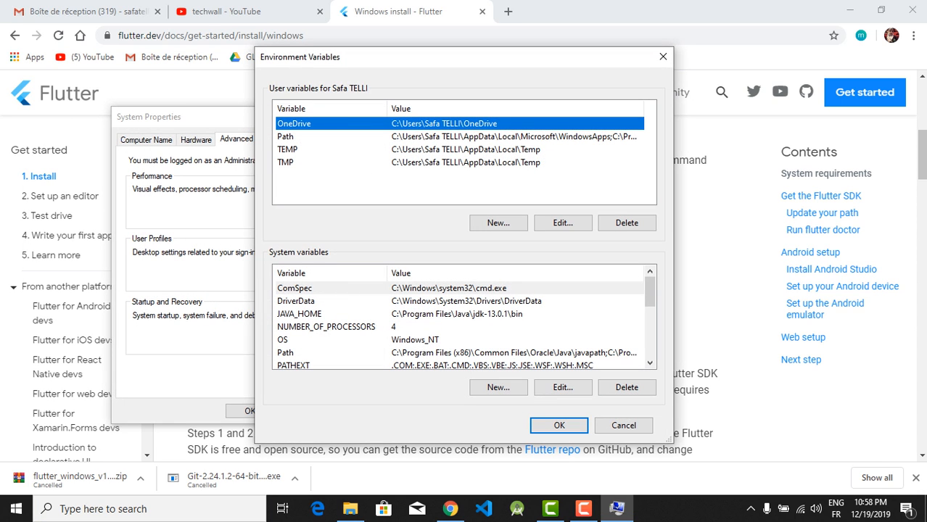
Open the Path user variable for editing and start a new blank entry
{"action": "left_click", "coordinate": [286, 136]}
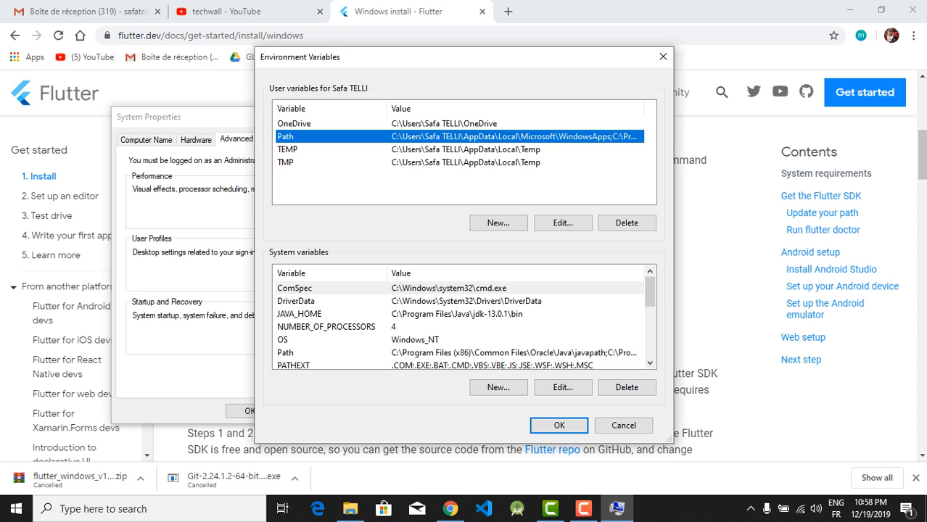
{"action": "left_click", "coordinate": [563, 223]}
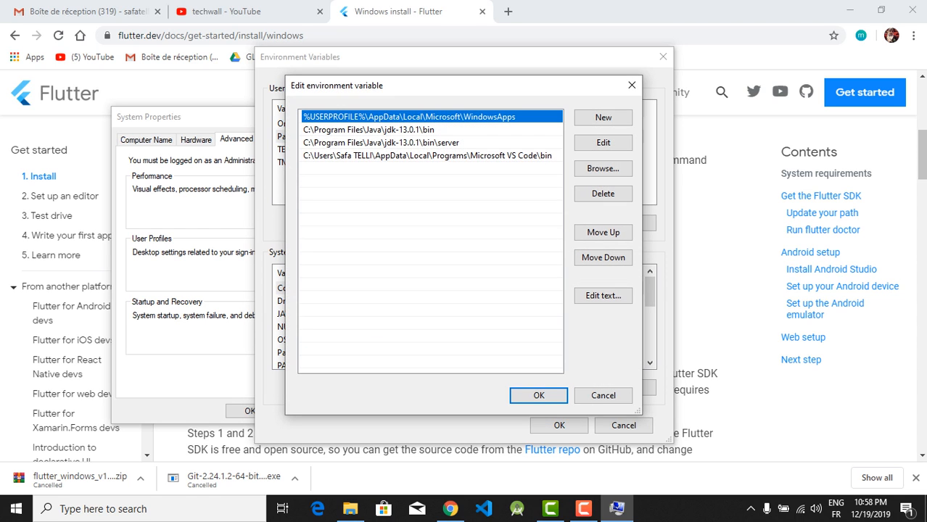
{"action": "left_click", "coordinate": [603, 117]}
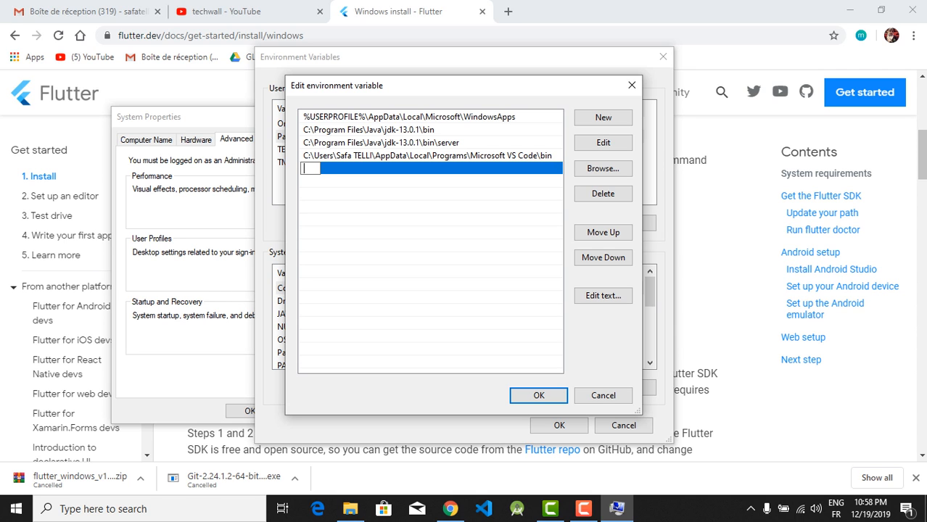
Switch to File Explorer, open the bin folder inside flutter, and copy its full path
{"action": "left_click", "coordinate": [350, 508]}
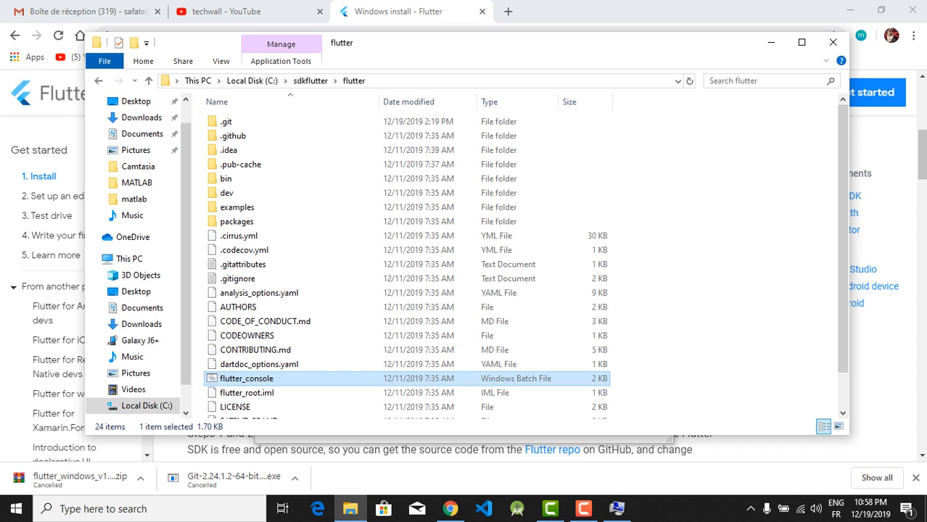
{"action": "double_click", "coordinate": [227, 178]}
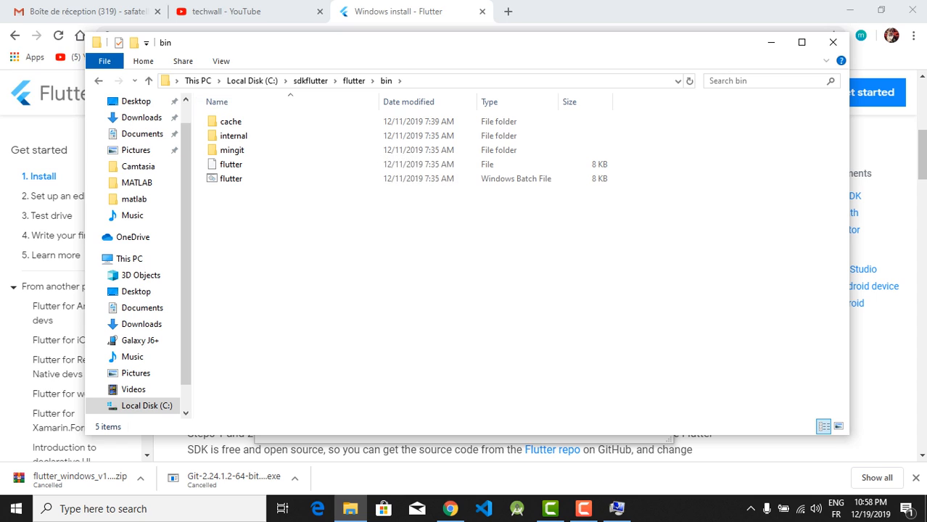
{"action": "left_click", "coordinate": [453, 81]}
{"action": "key", "text": "ctrl+c"}
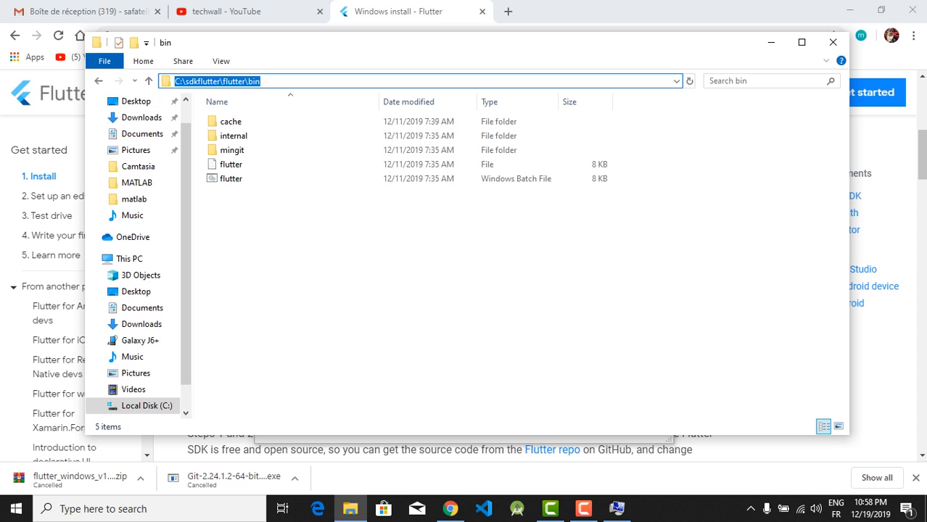
Add C:\sdkflutter\flutter\bin to the user Path variable, accept all open dialogs, and close File Explorer
{"action": "left_click", "coordinate": [617, 509]}
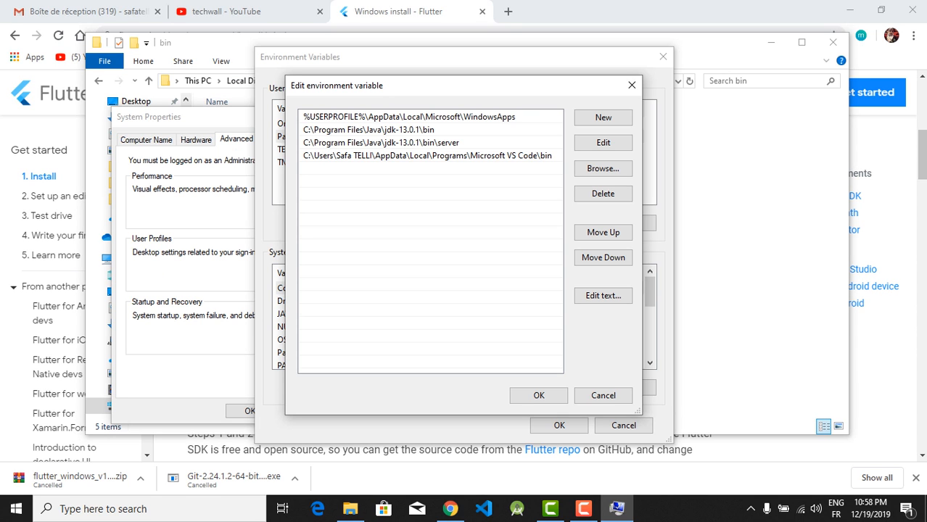
{"action": "left_click", "coordinate": [603, 116]}
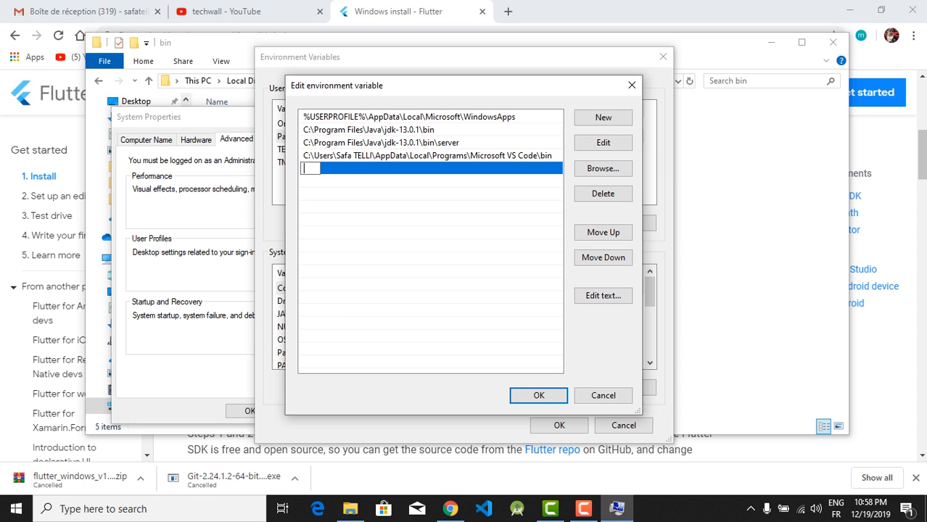
{"action": "key", "text": "ctrl+v"}
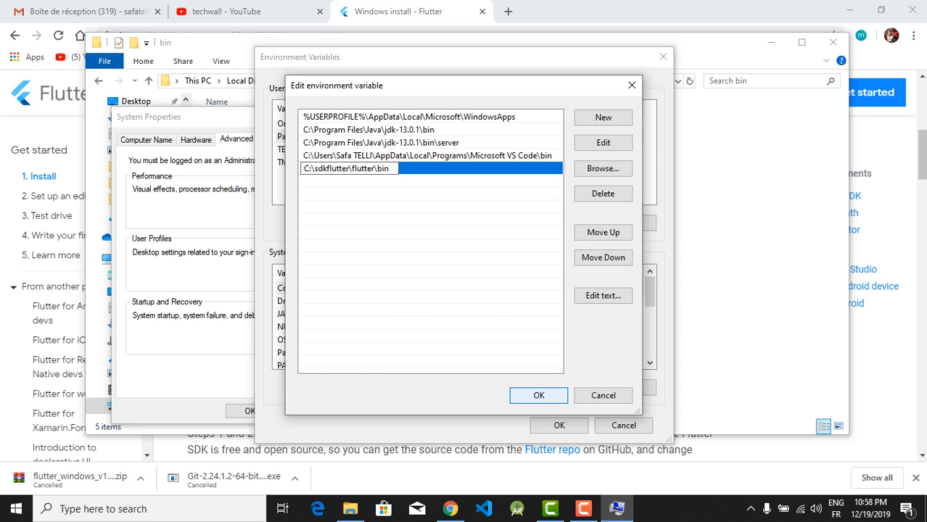
{"action": "left_click", "coordinate": [539, 396]}
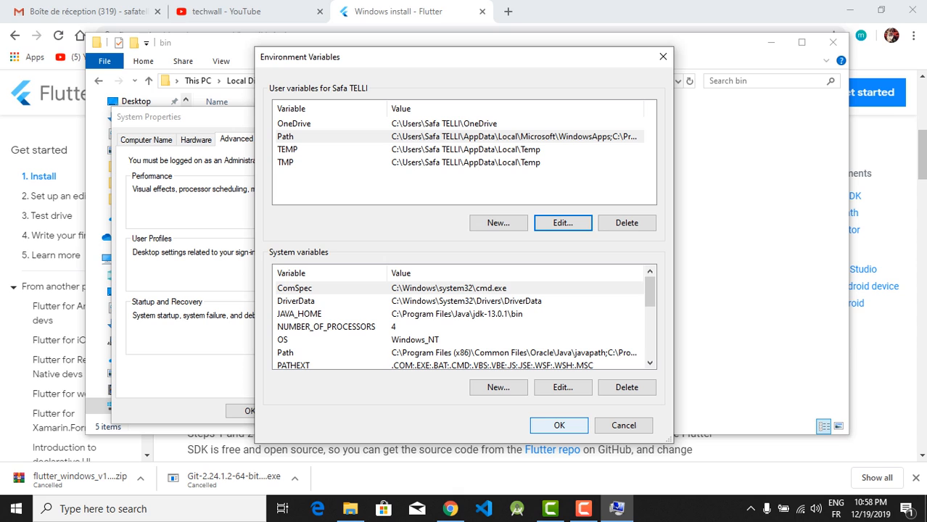
{"action": "left_click", "coordinate": [560, 425]}
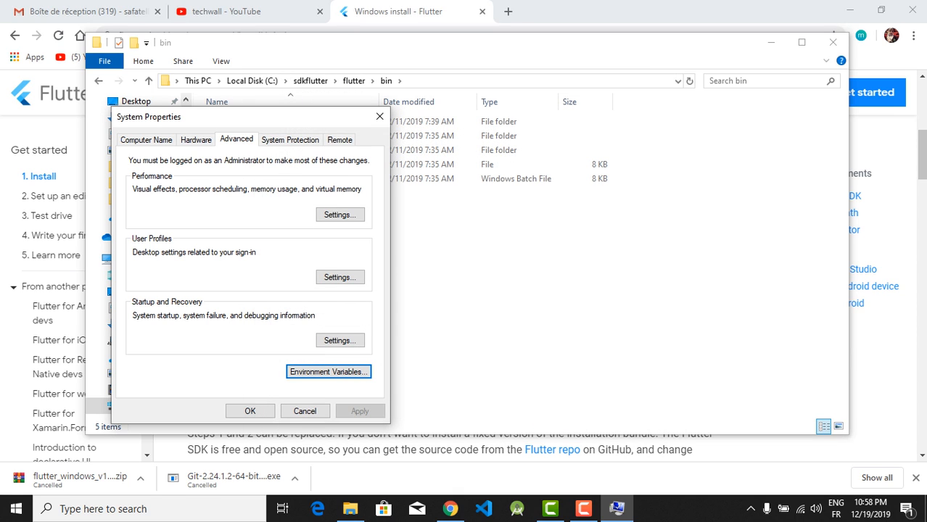
{"action": "left_click", "coordinate": [250, 411]}
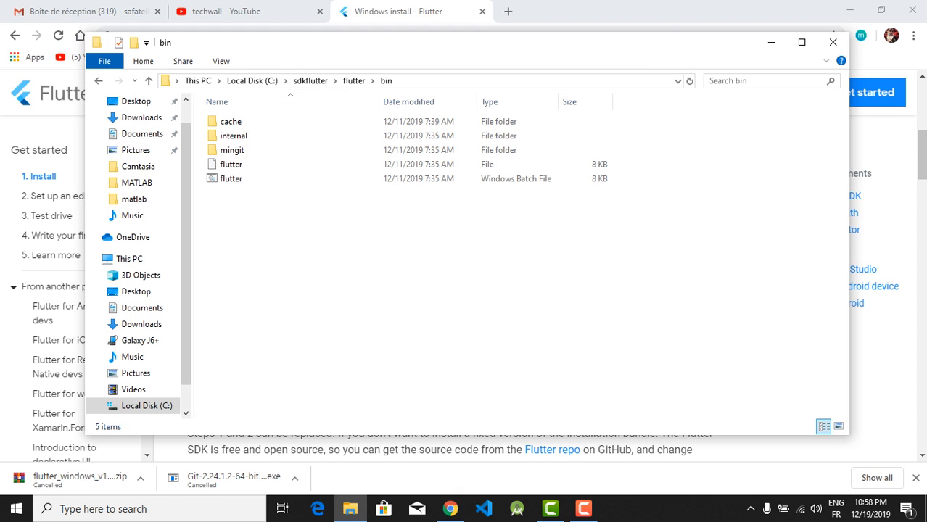
{"action": "left_click", "coordinate": [833, 41]}
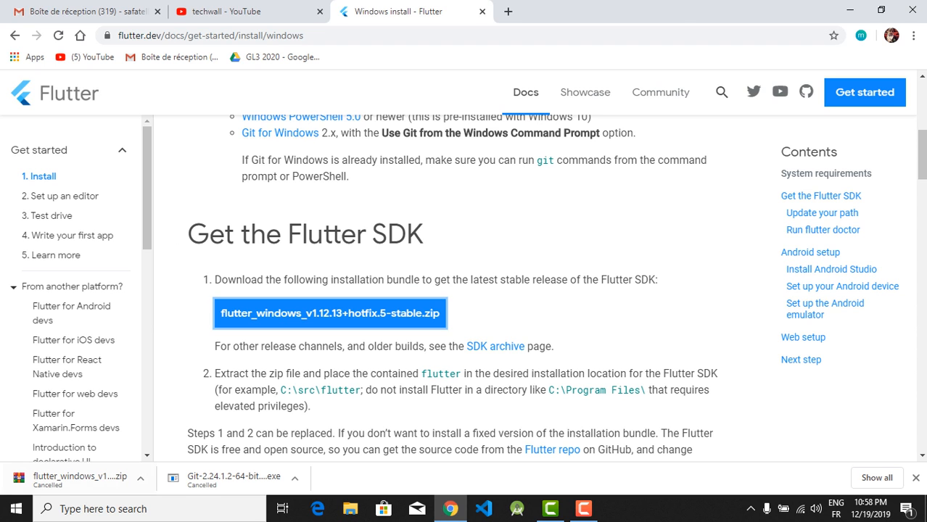
Open a new Command Prompt window by searching Windows for "cmd" and run flutter --version in it
{"action": "left_click", "coordinate": [16, 508]}
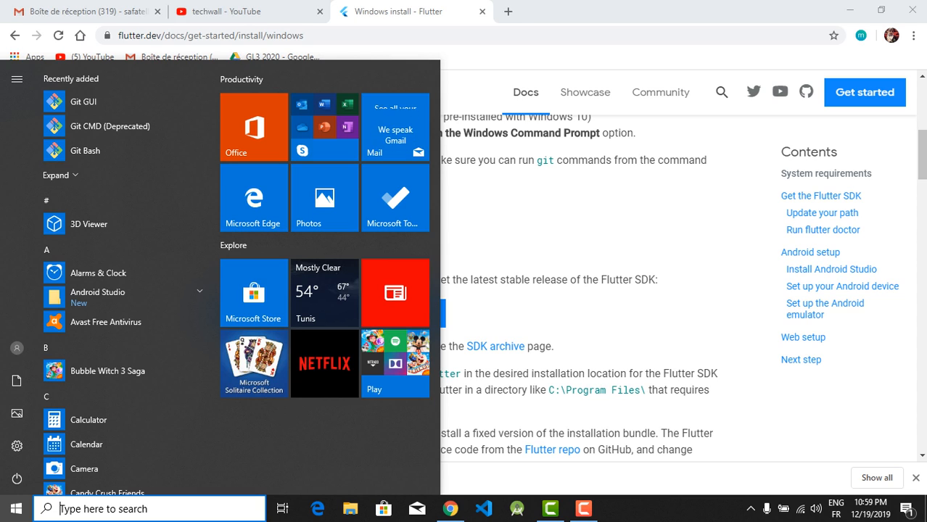
{"action": "type", "text": "cmd"}
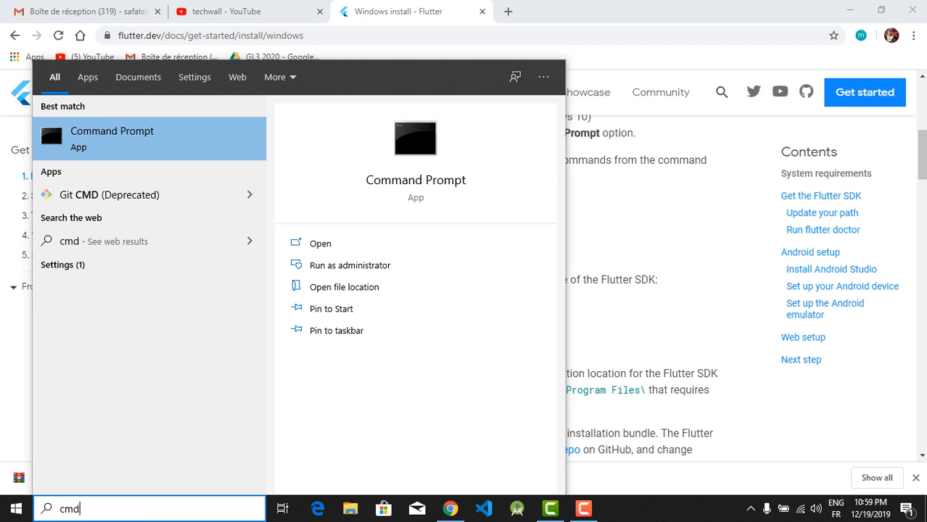
{"action": "key", "text": "Return"}
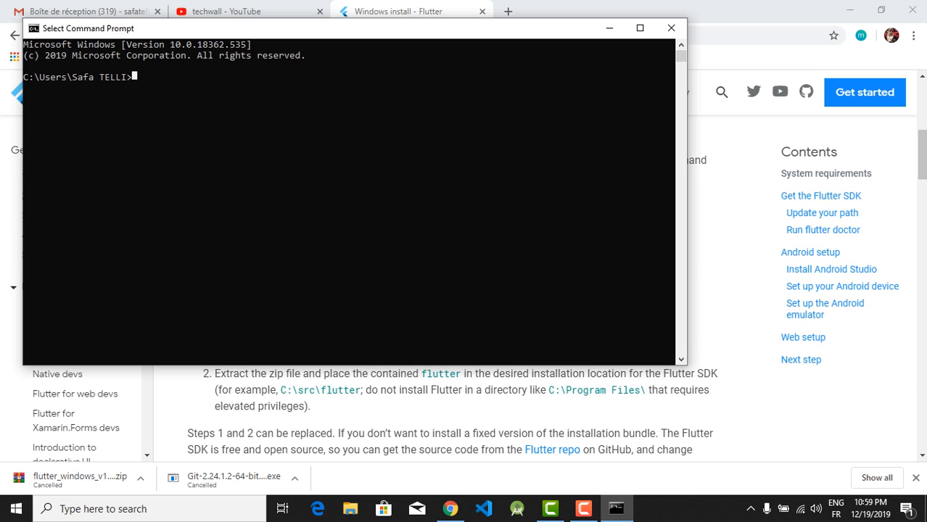
{"action": "type", "text": "flutte"}
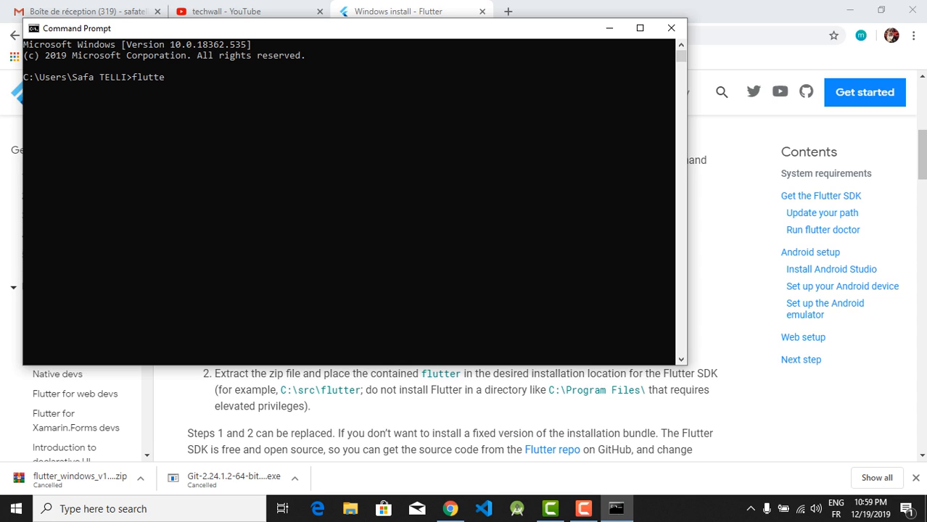
{"action": "type", "text": "r --version"}
{"action": "key", "text": "Return"}
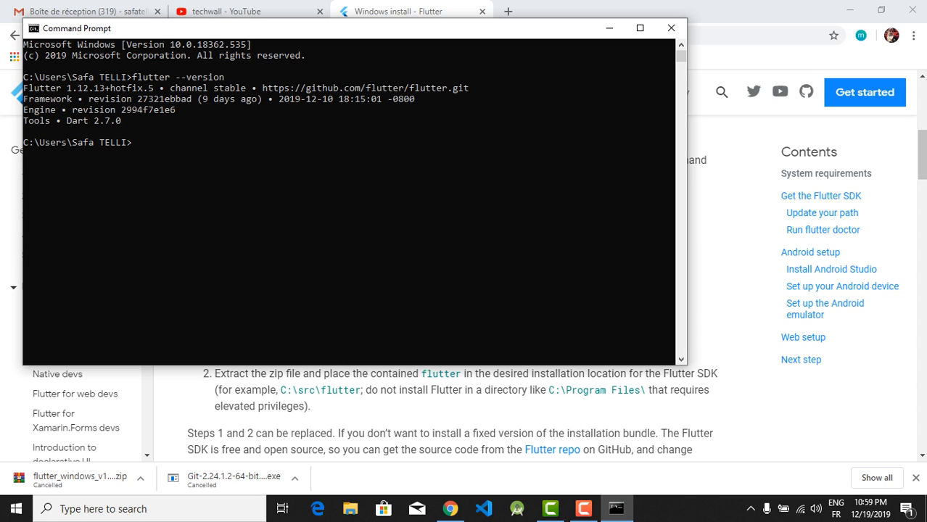
Examine the Flutter version line in the command output, then clear the text selection
{"action": "double_click", "coordinate": [47, 88]}
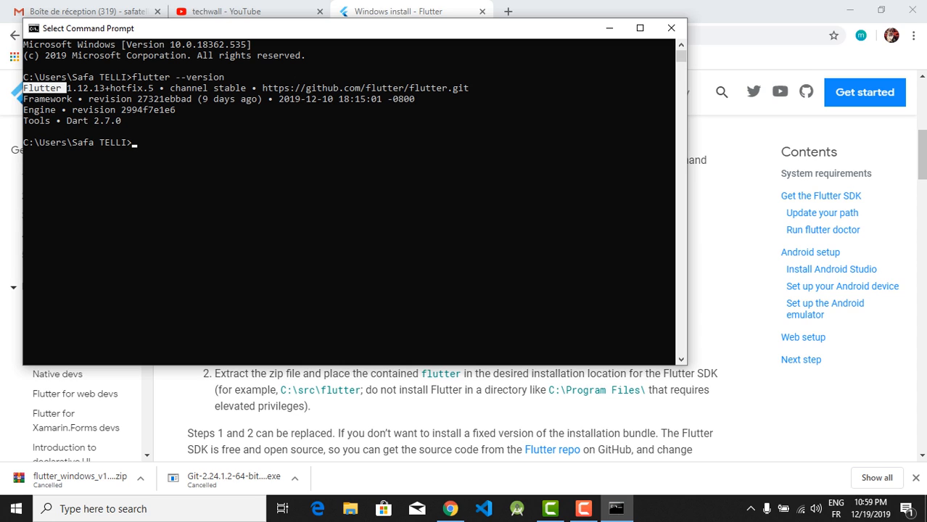
{"action": "double_click", "coordinate": [75, 88]}
{"action": "left_click", "coordinate": [75, 88]}
{"action": "left_click", "coordinate": [80, 88]}
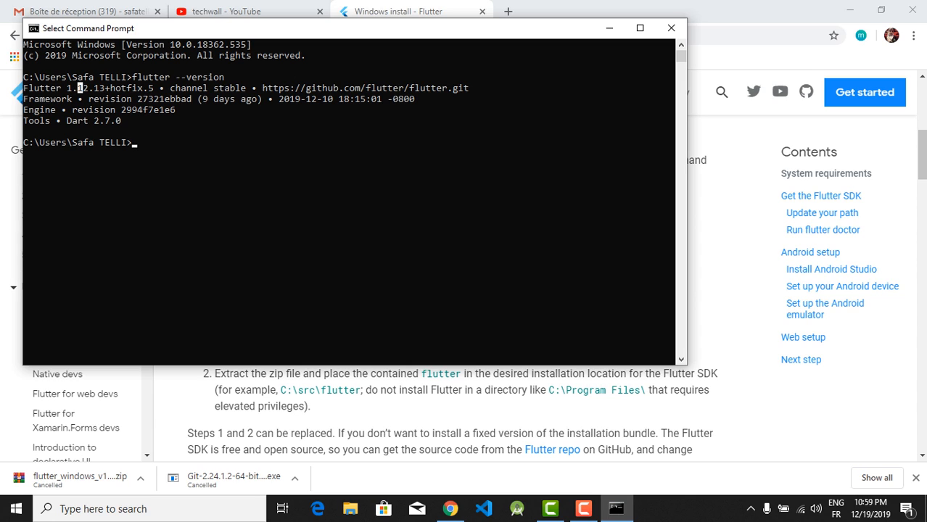
{"action": "left_click", "coordinate": [118, 87]}
{"action": "left_click", "coordinate": [146, 142]}
{"action": "key", "text": "Escape"}
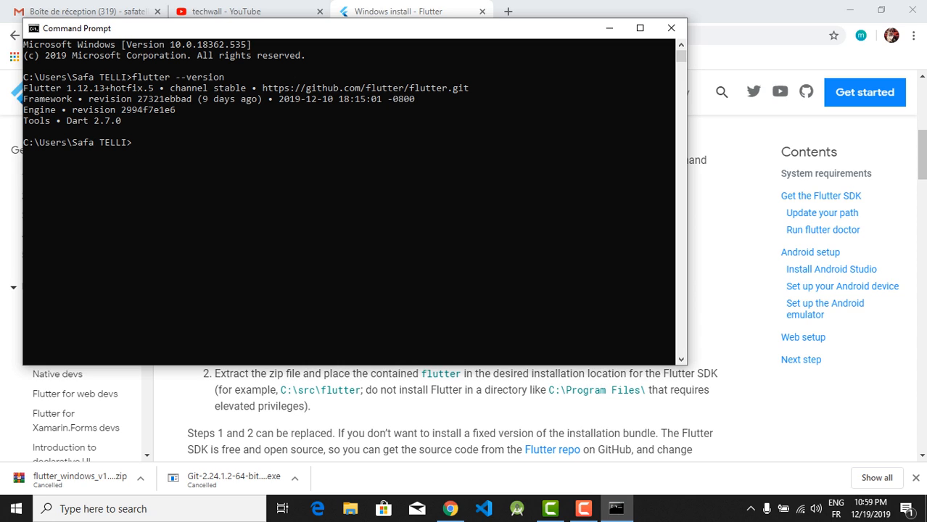
Run flutter doctor at the prompt to check the Flutter installation and its dependencies
{"action": "type", "text": "flutter doctor"}
{"action": "key", "text": "Return"}
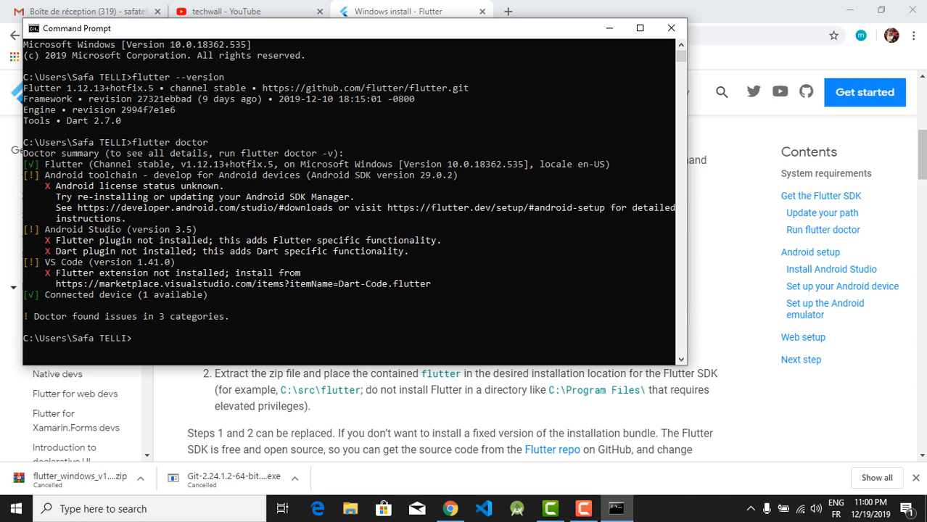
{"action": "left_click", "coordinate": [199, 229]}
{"action": "left_click", "coordinate": [140, 338]}
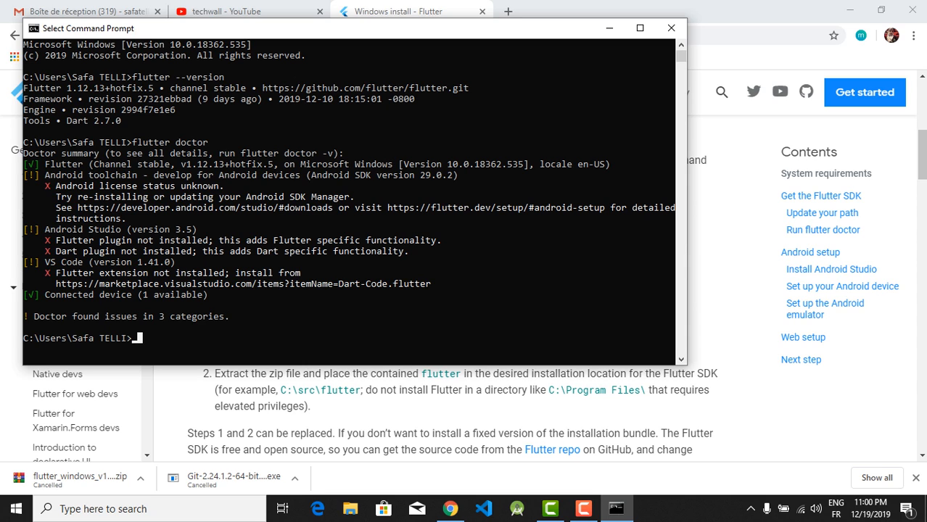
{"action": "key", "text": "Escape"}
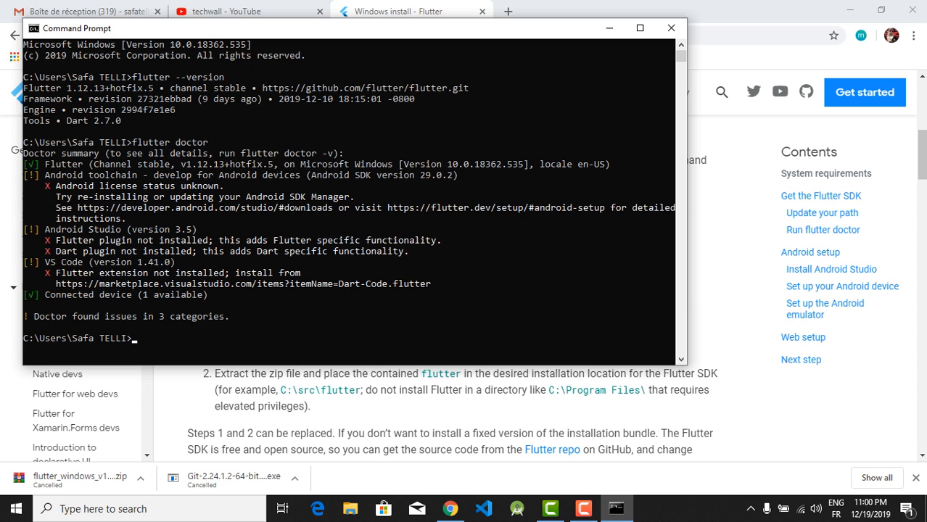
{"action": "left_click", "coordinate": [140, 338]}
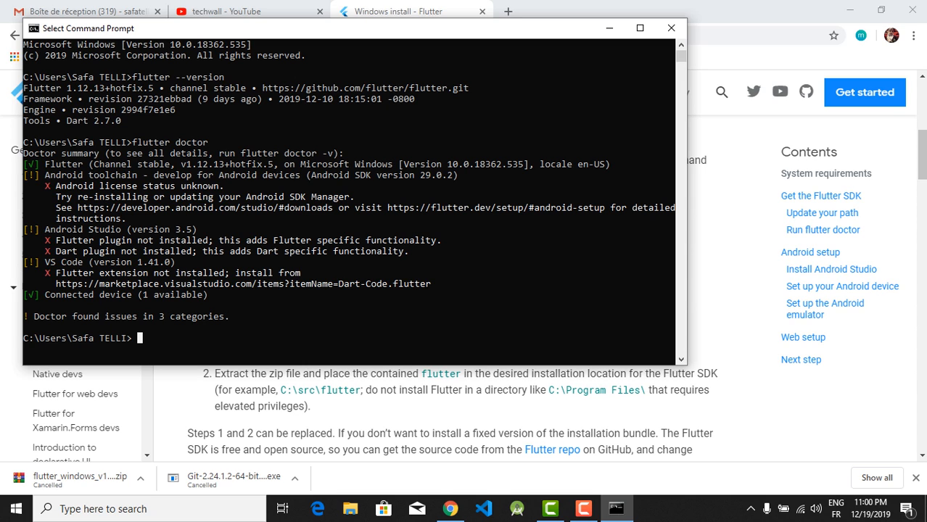
{"action": "key", "text": "Escape"}
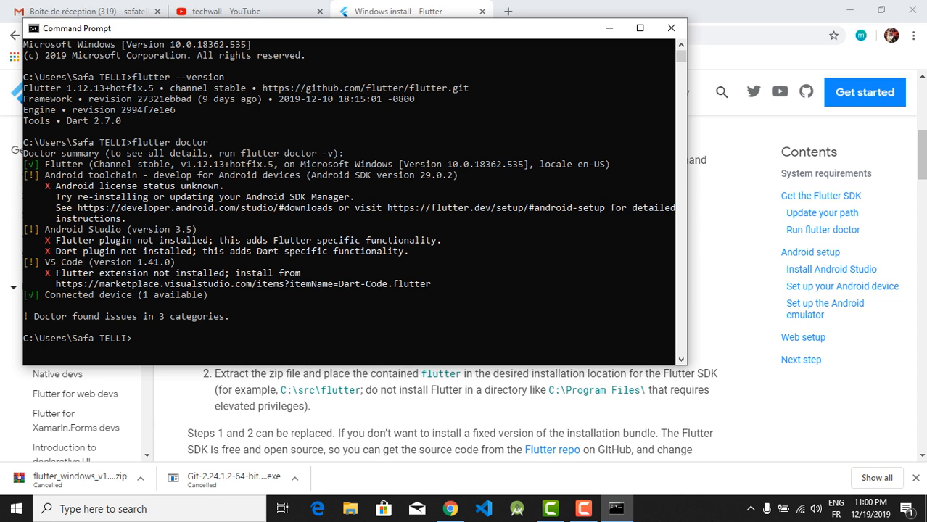